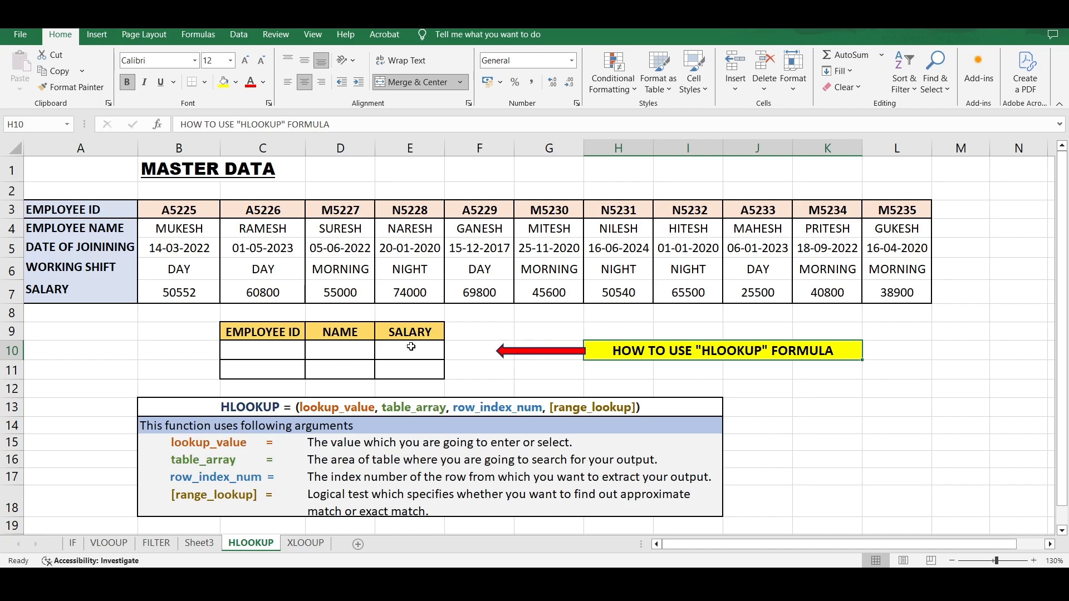
- Enter the first employee's ID, the one in B3 of the master data, in cell C10 of the lookup table
drag(92, 211, 484, 209)
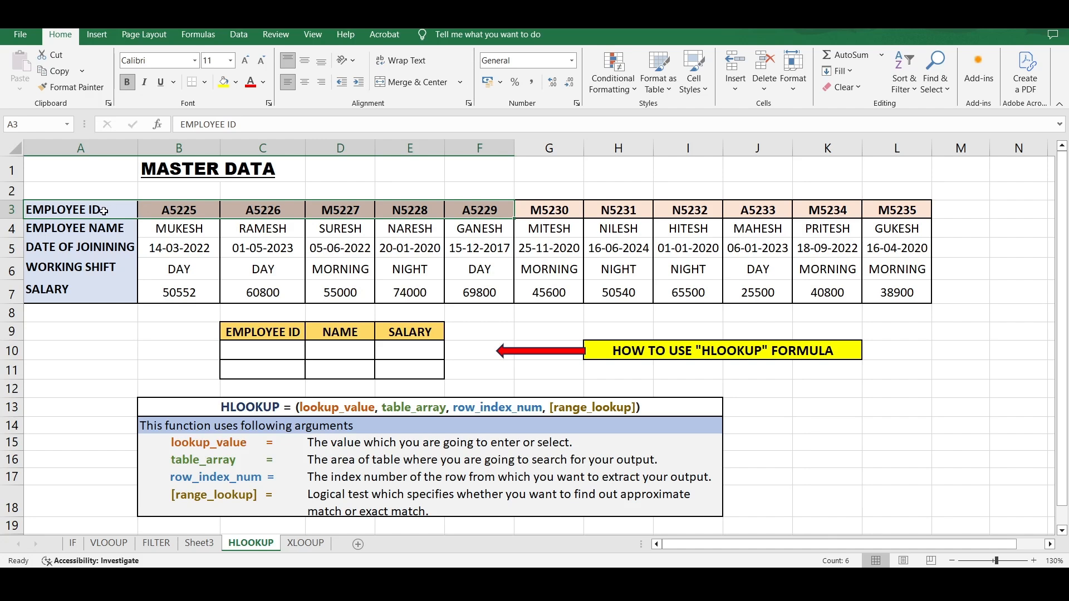
click(105, 211)
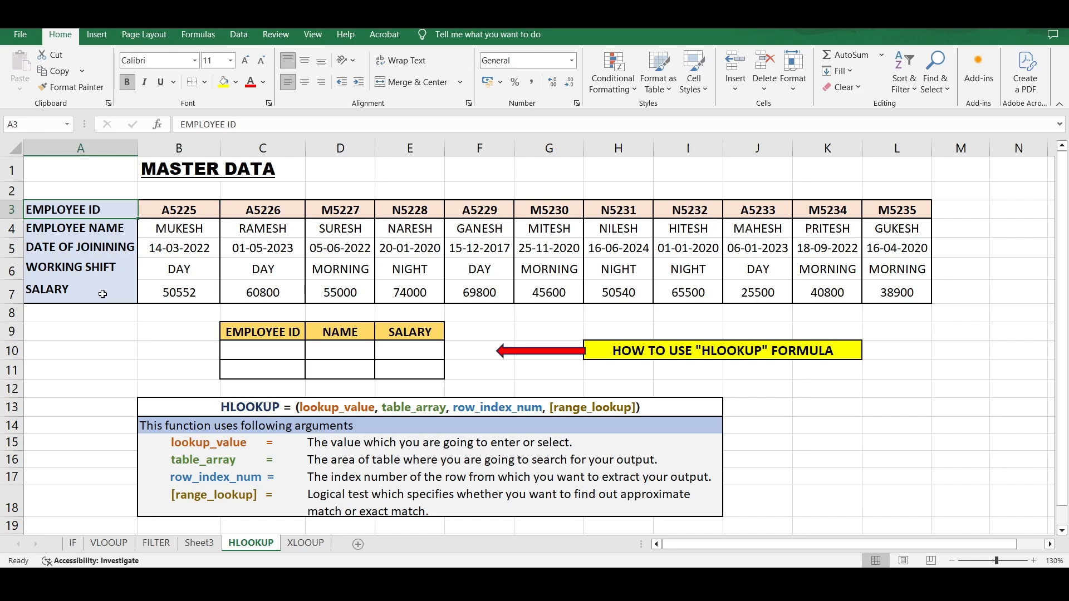
drag(116, 250, 451, 242)
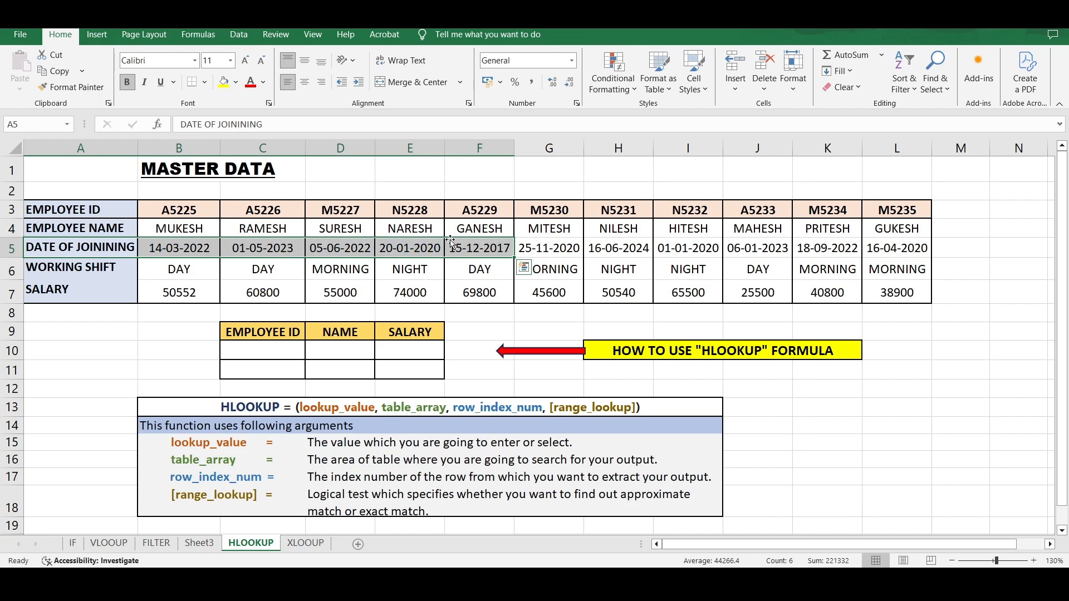
click(280, 349)
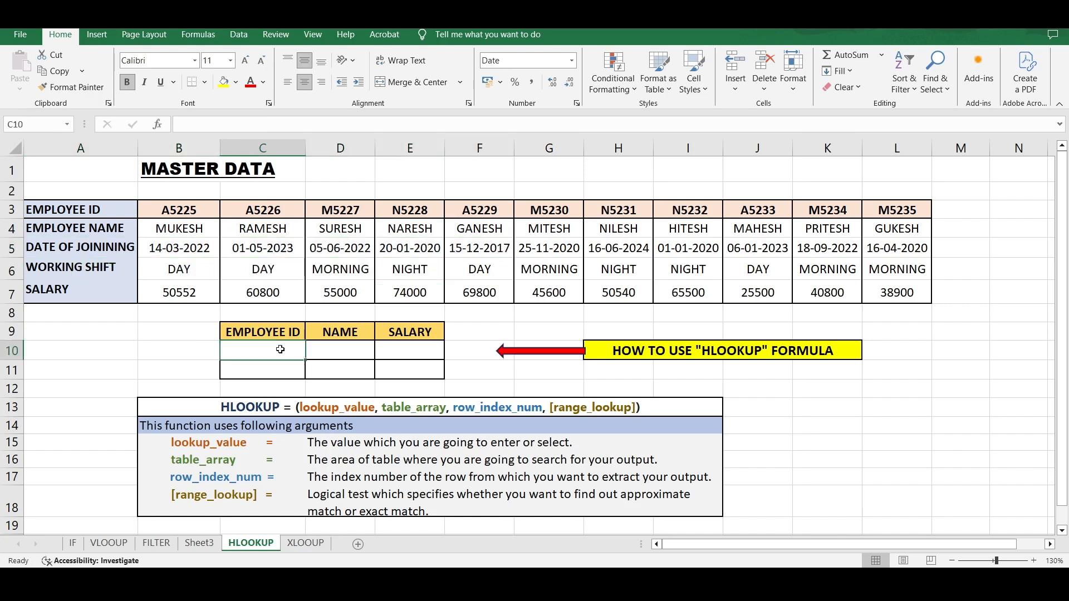
drag(264, 332, 422, 379)
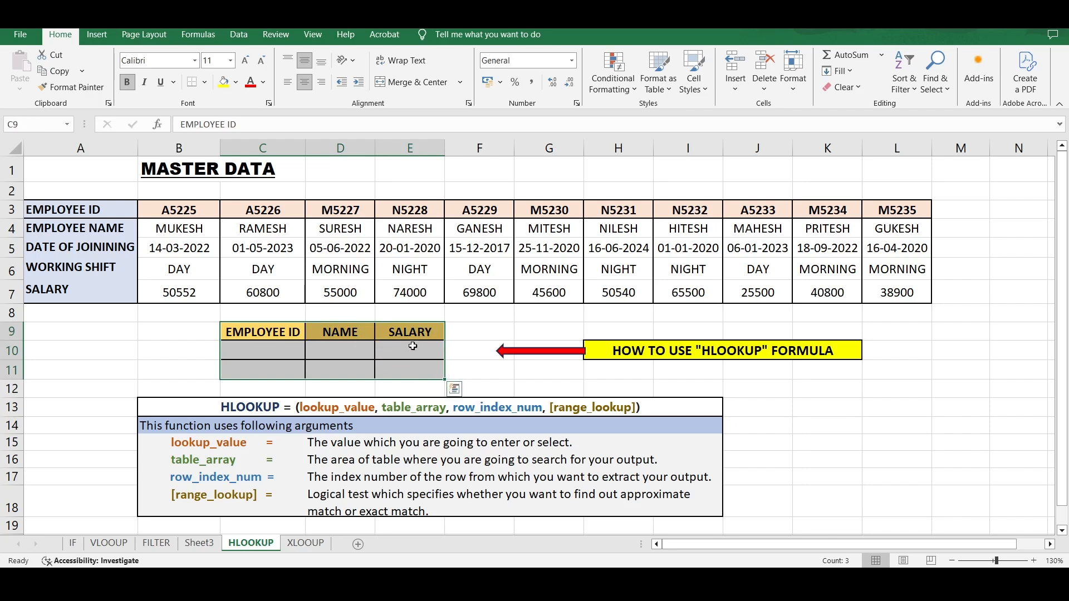
click(270, 344)
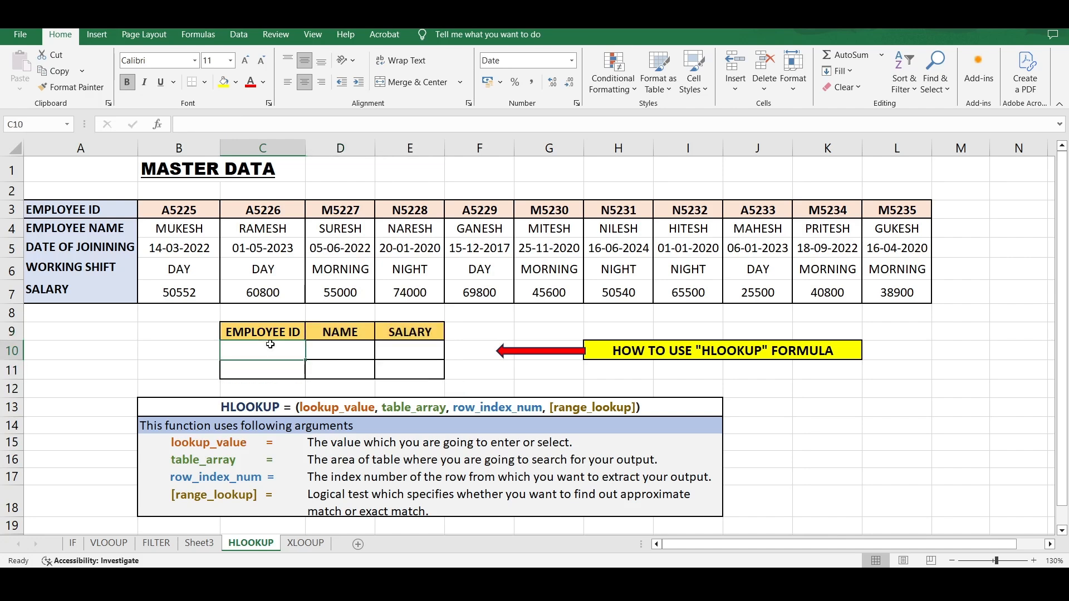
text(A5225)
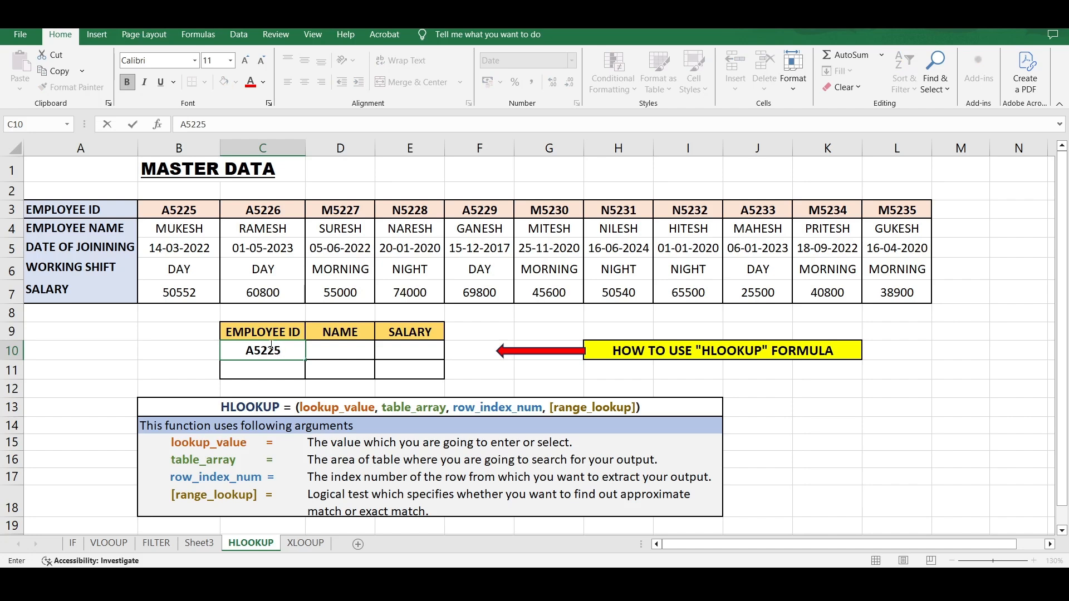
- Enter the formula =HLOOKUP(C10,A3:L7,2,) in D10 to return the employee's name from the master data
click(363, 344)
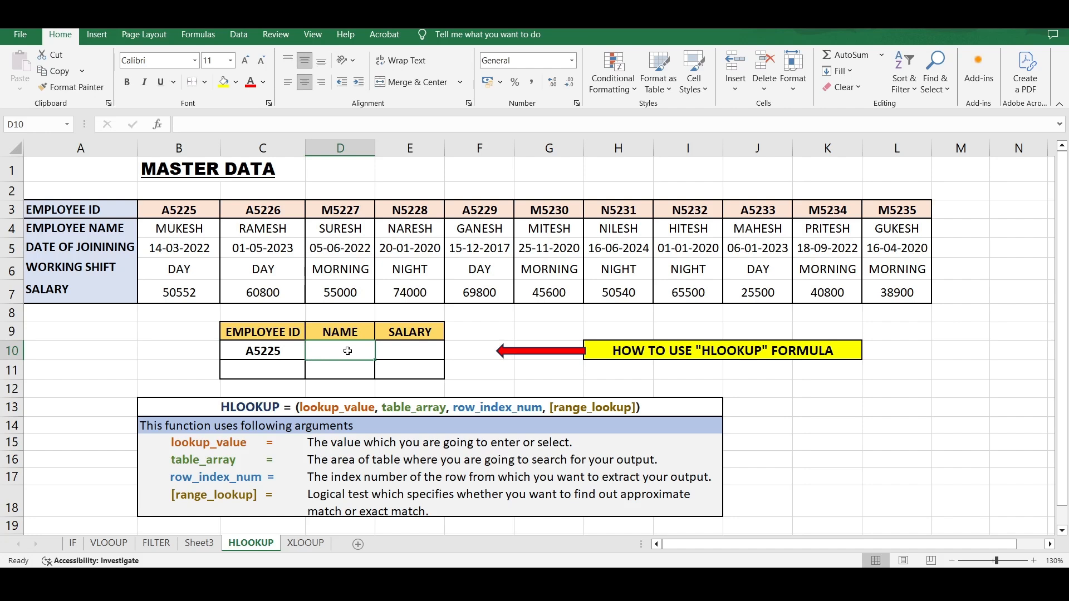
text(=)
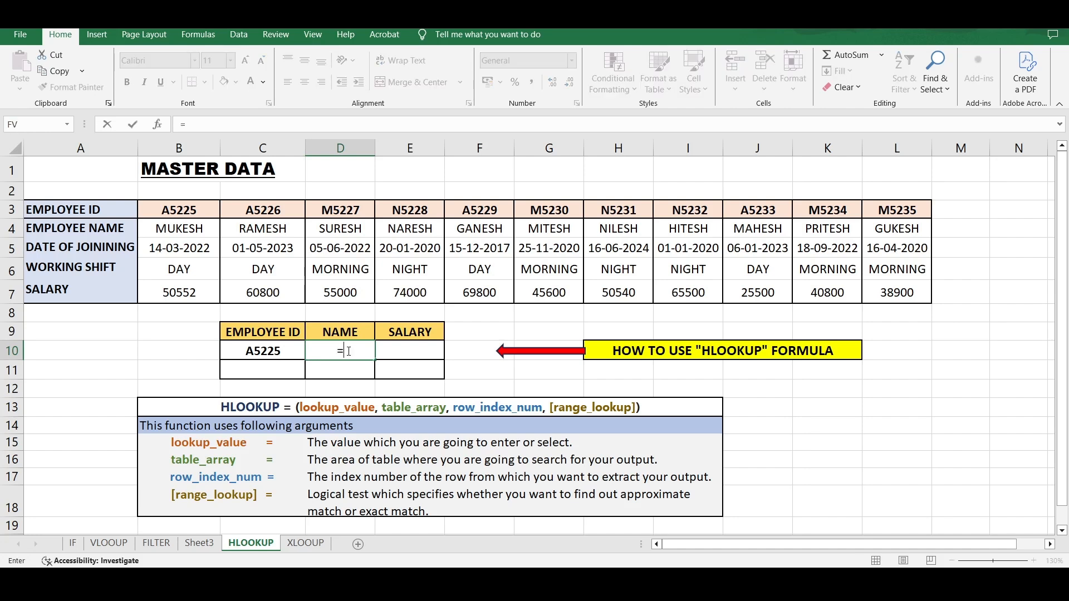
text(HL)
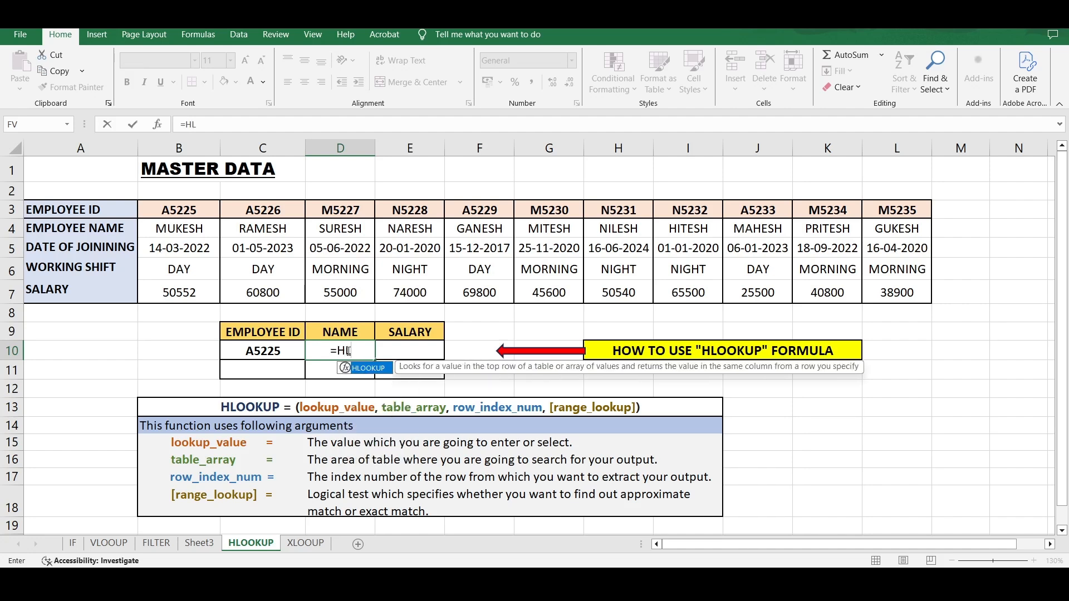
key(Tab)
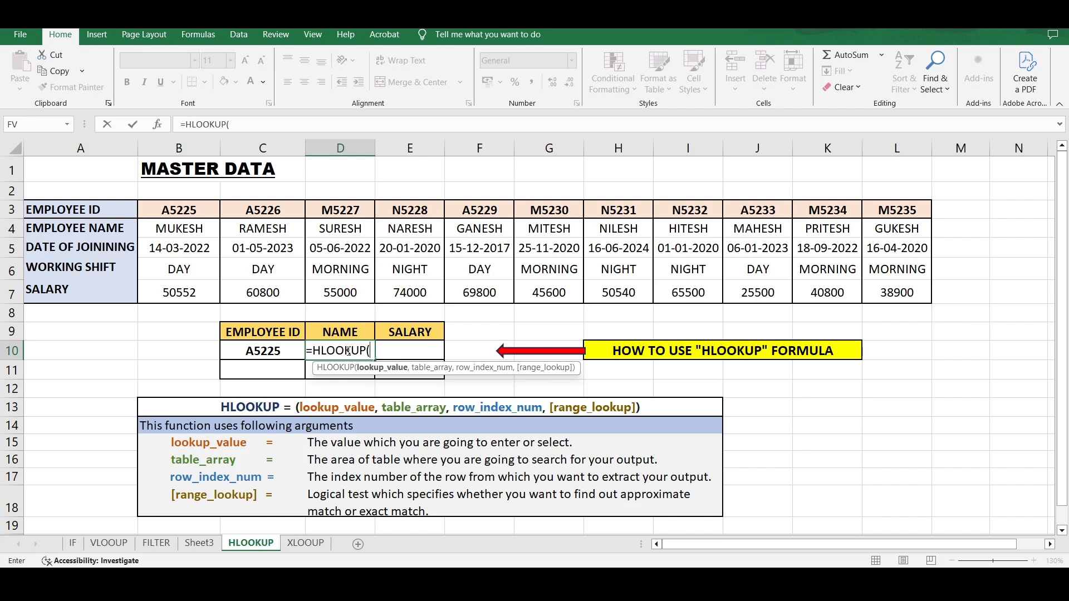
key(Left)
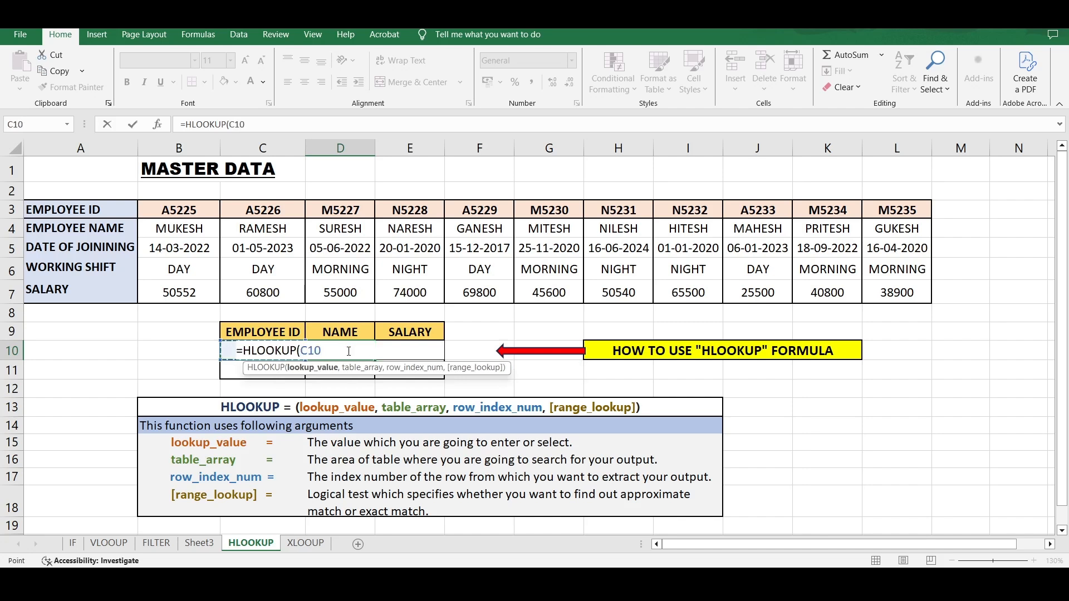
text(,)
drag(94, 209, 906, 296)
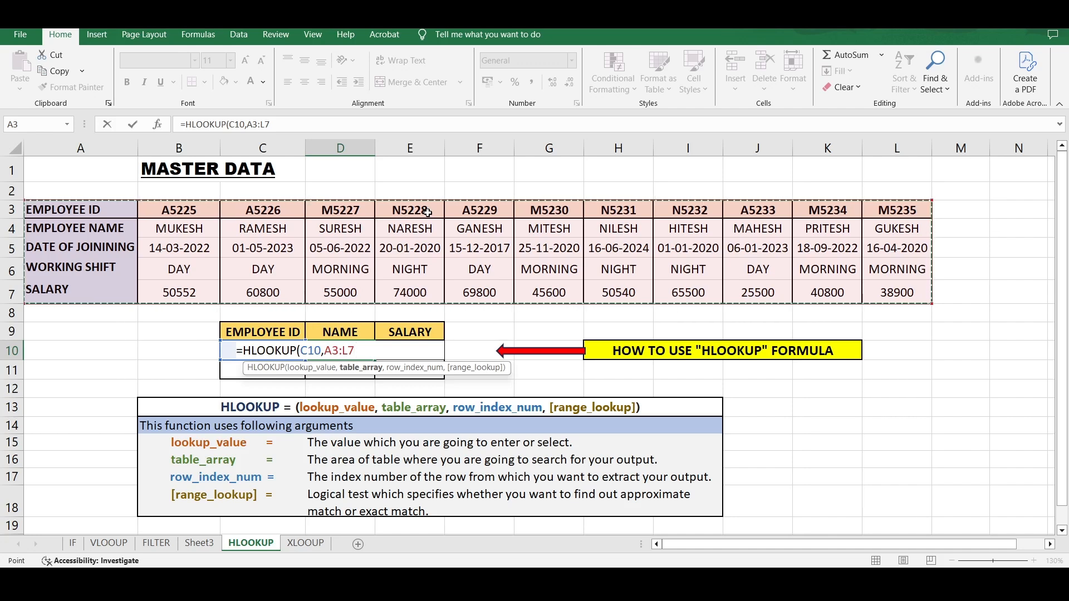
text(,2)
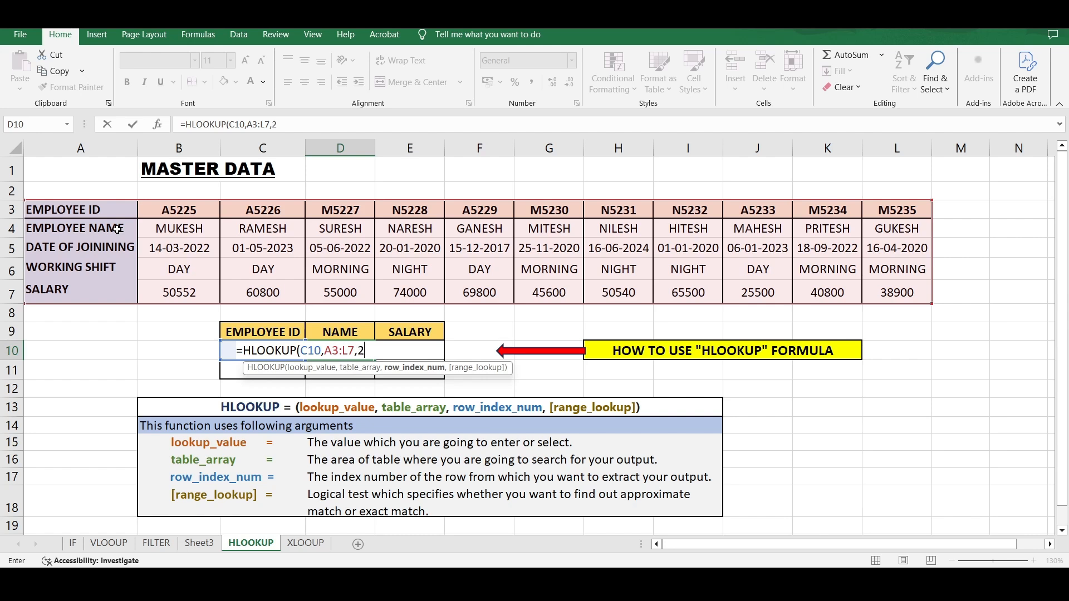
text(,)
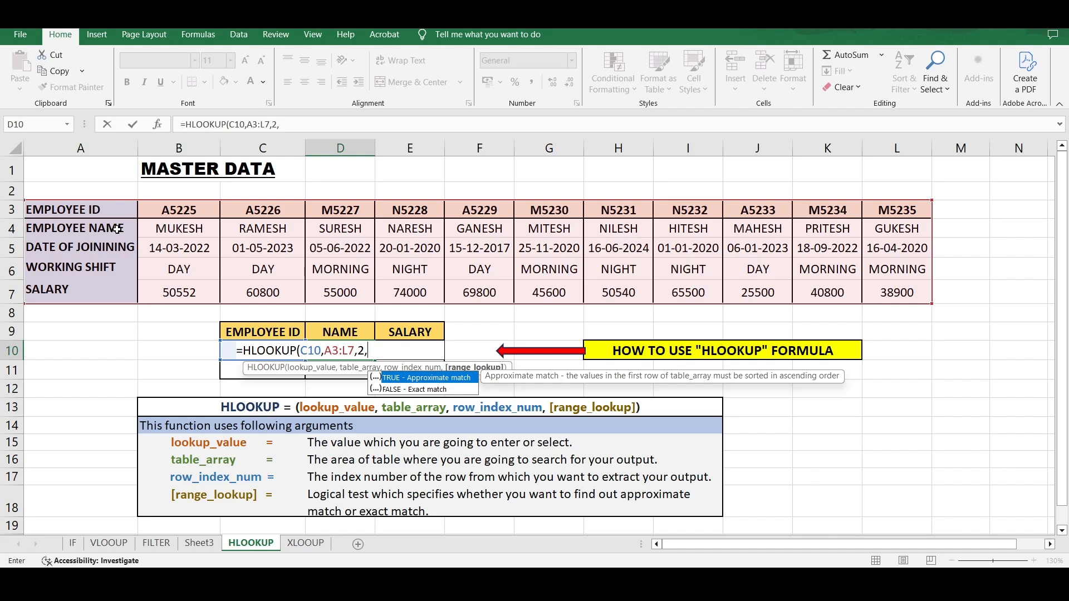
key(Down)
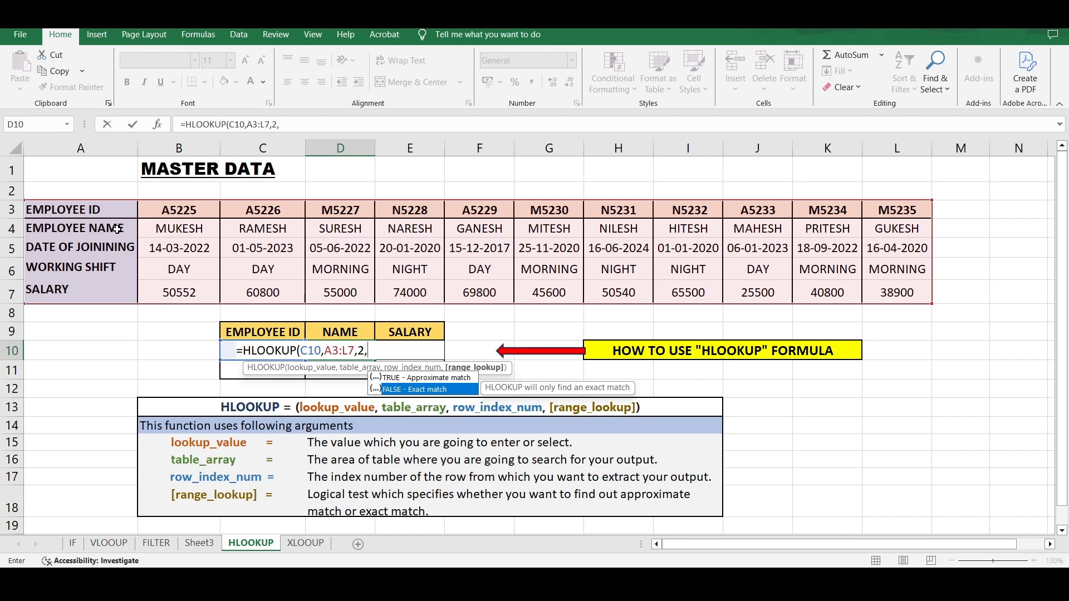
key(Tab)
key(Return)
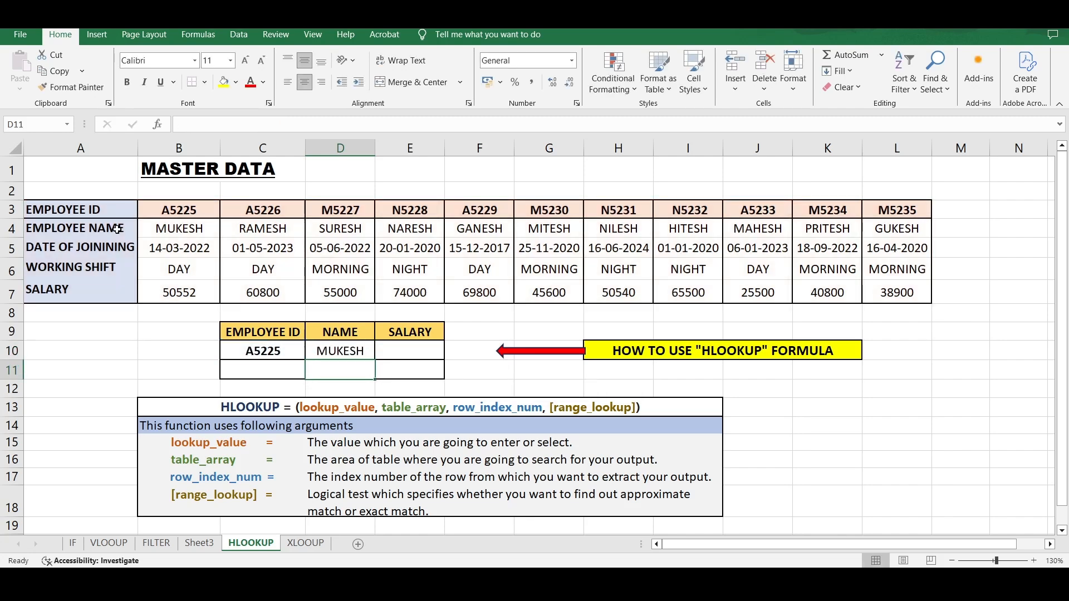
key(Up)
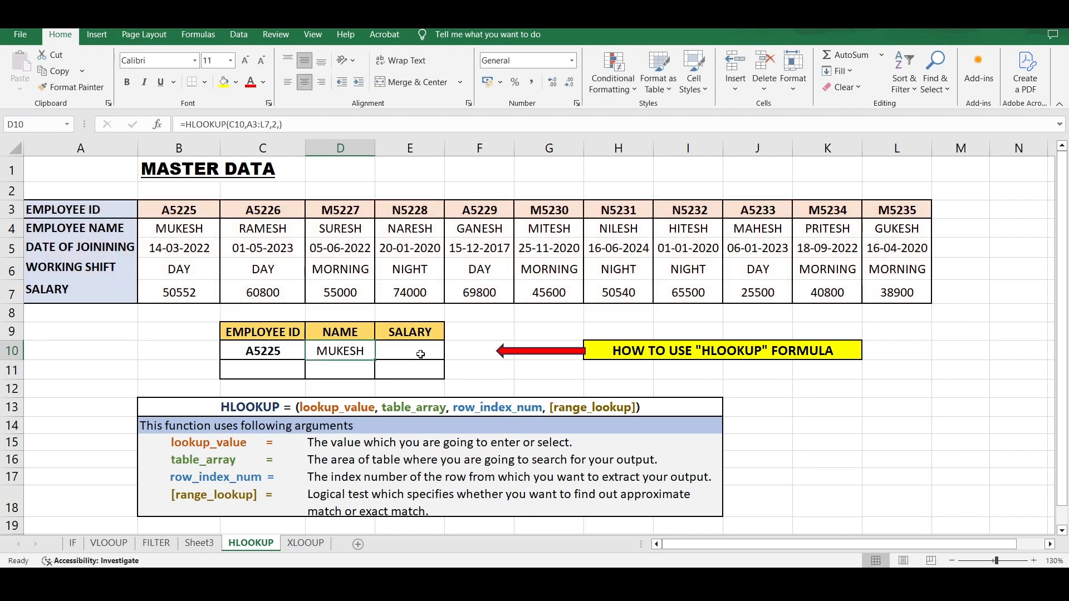
- Enter an HLOOKUP formula in E10 for the salary, using lookup value C10, table A3:L7, row index 5 and exact match
click(420, 354)
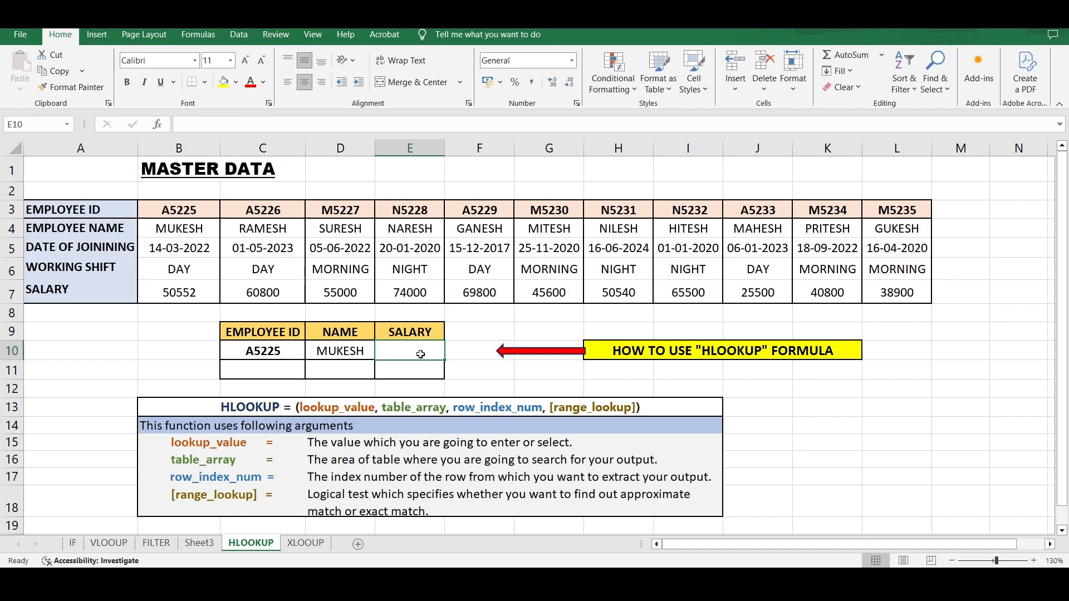
text(=)
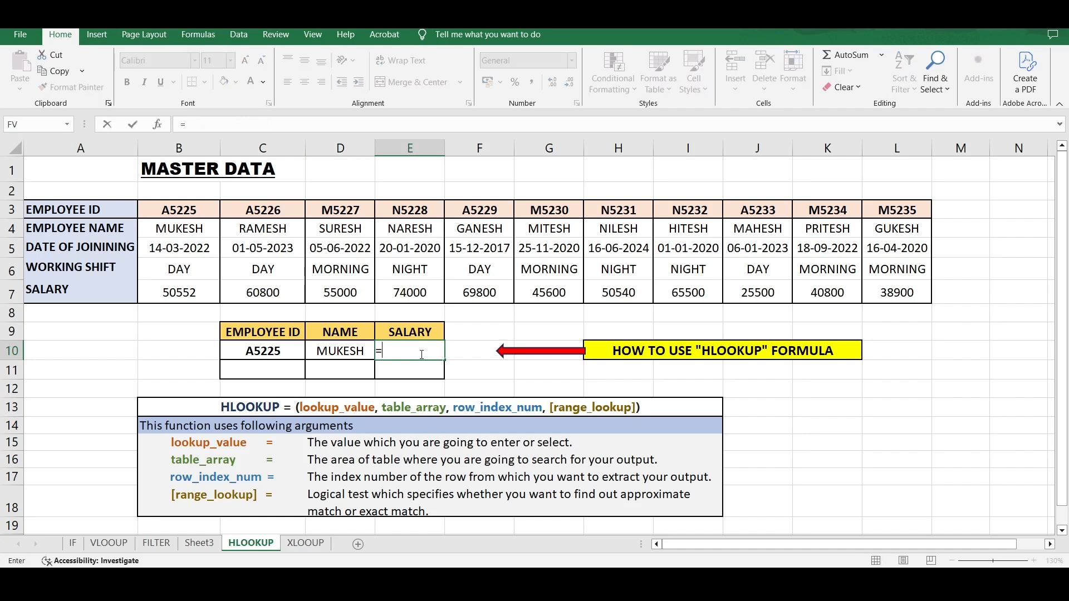
text(HL)
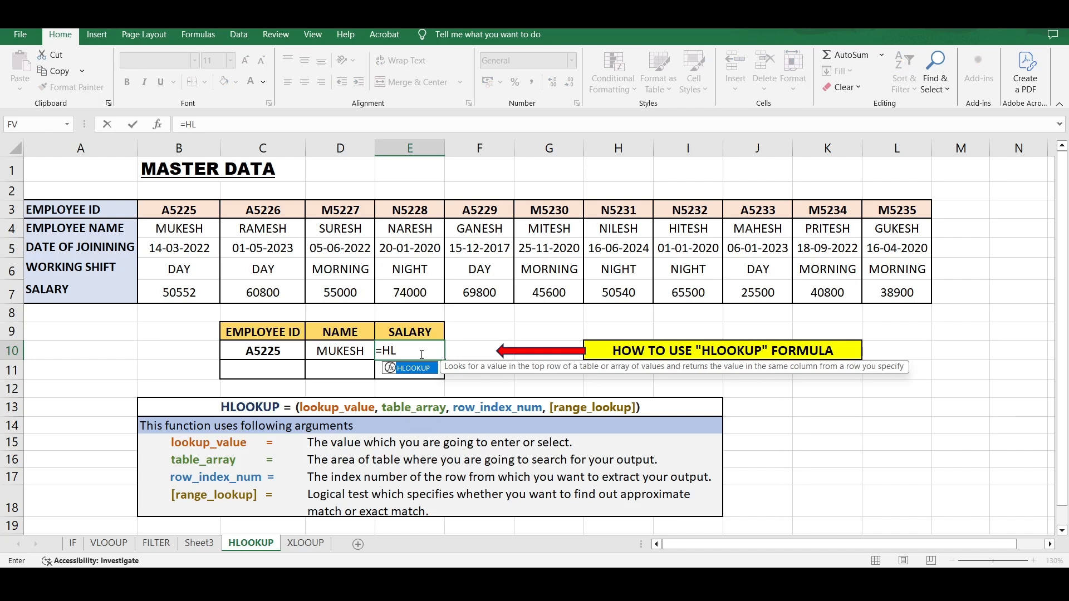
key(Tab)
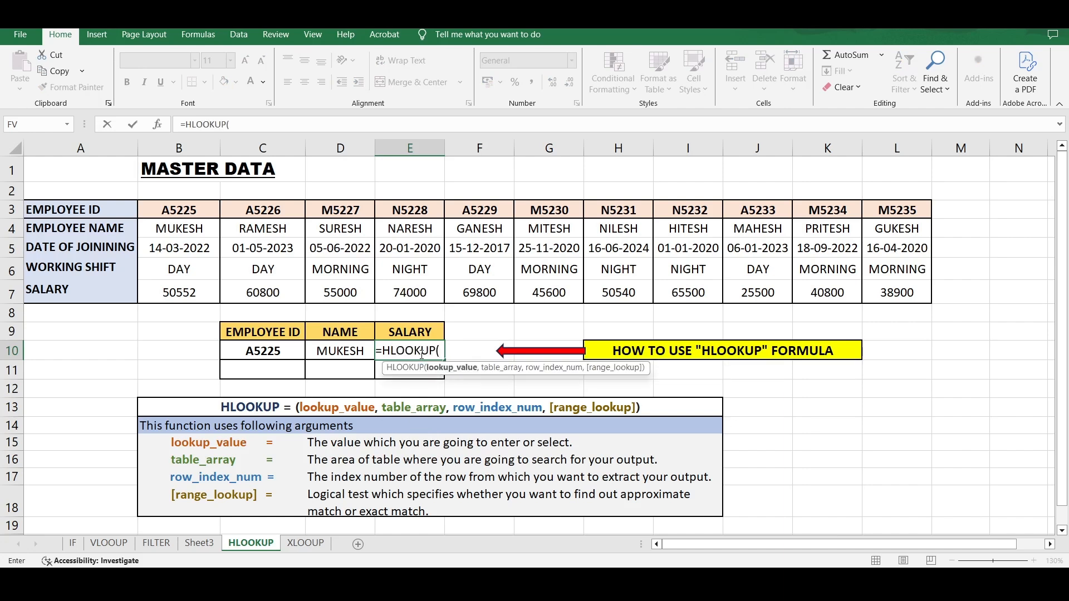
click(279, 350)
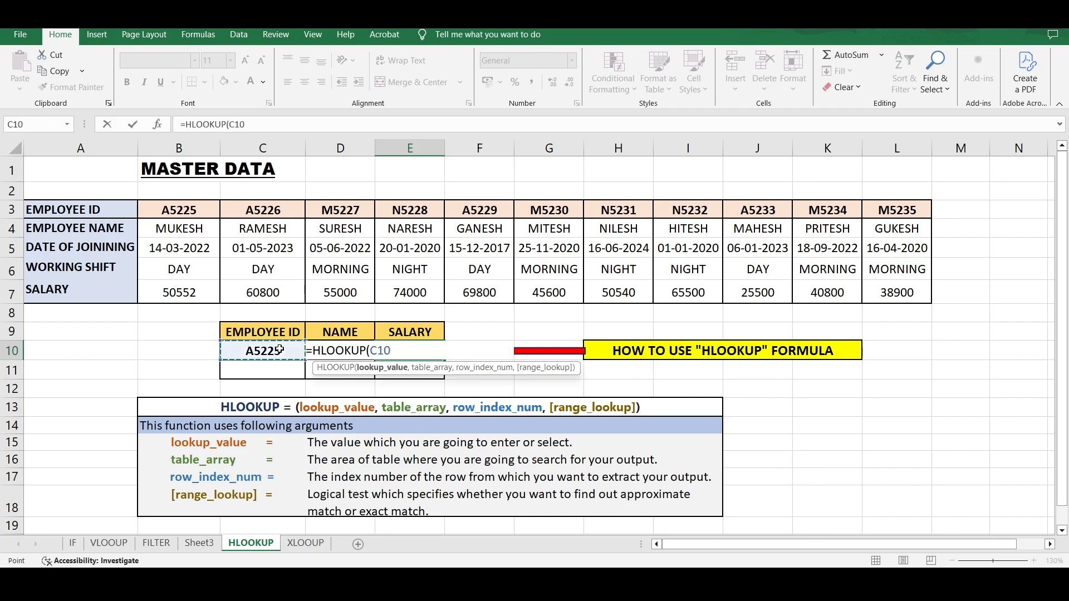
text(,)
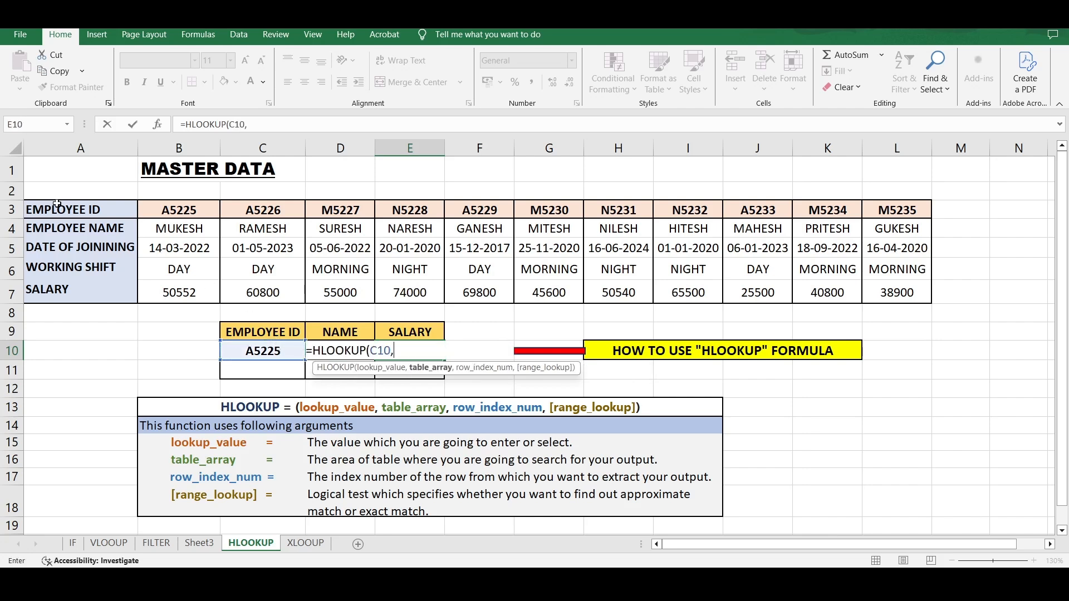
drag(58, 208, 918, 292)
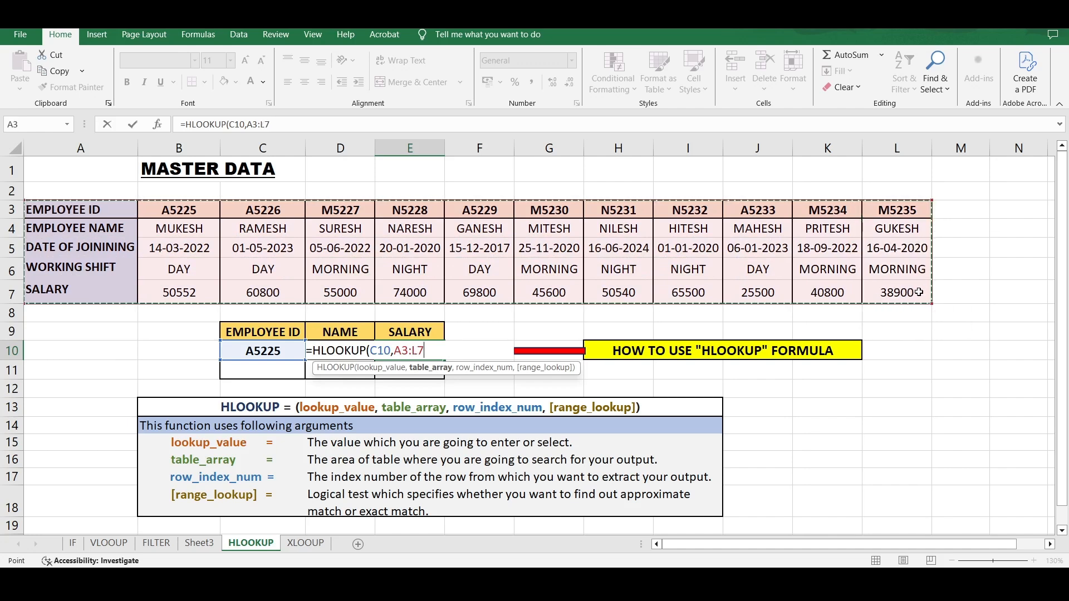
text(,)
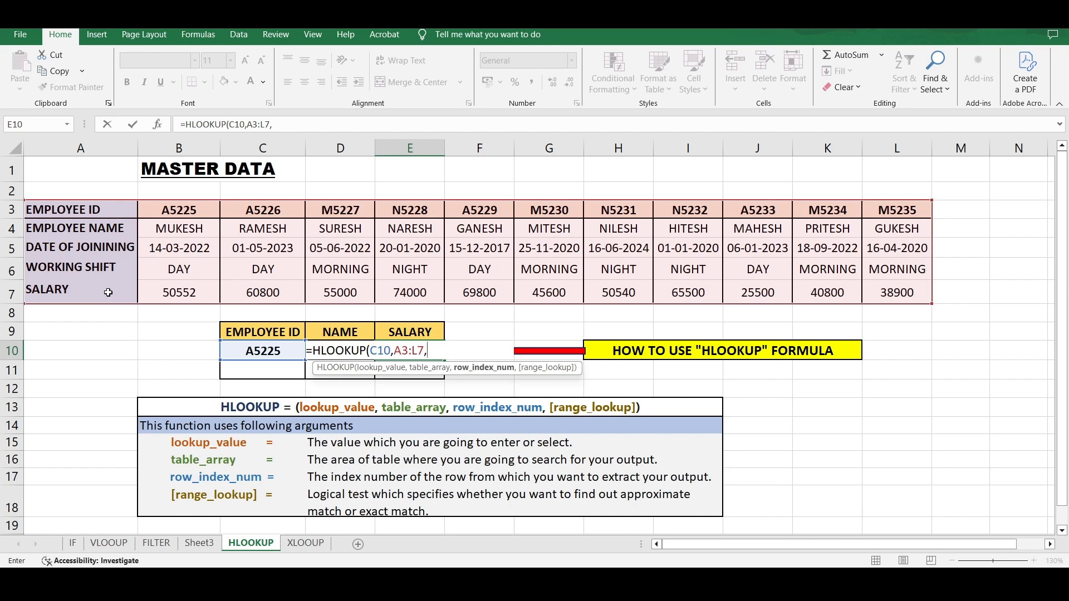
text(5,)
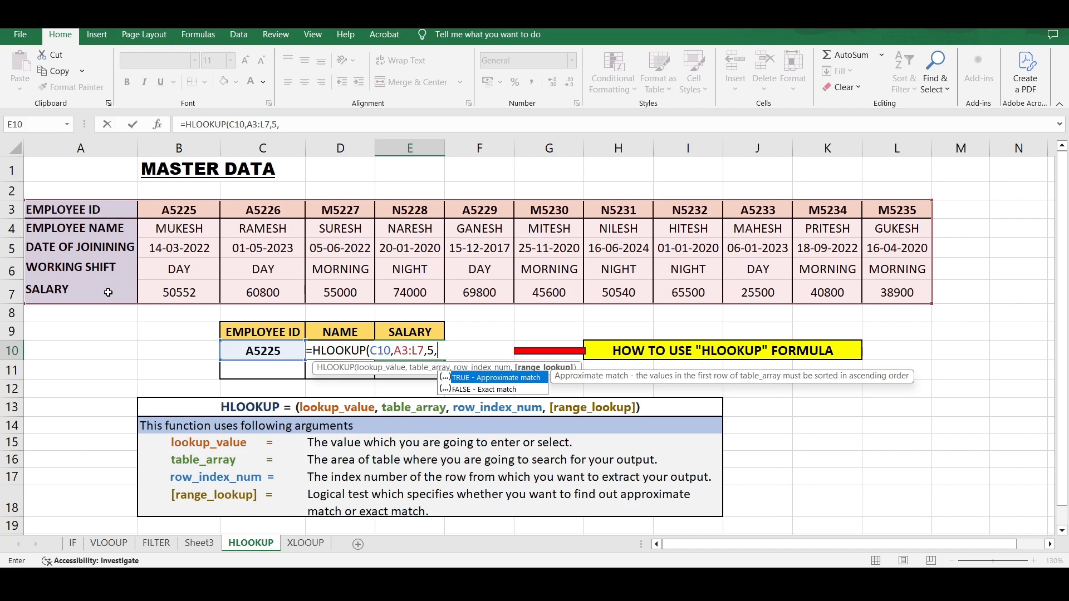
key(Down)
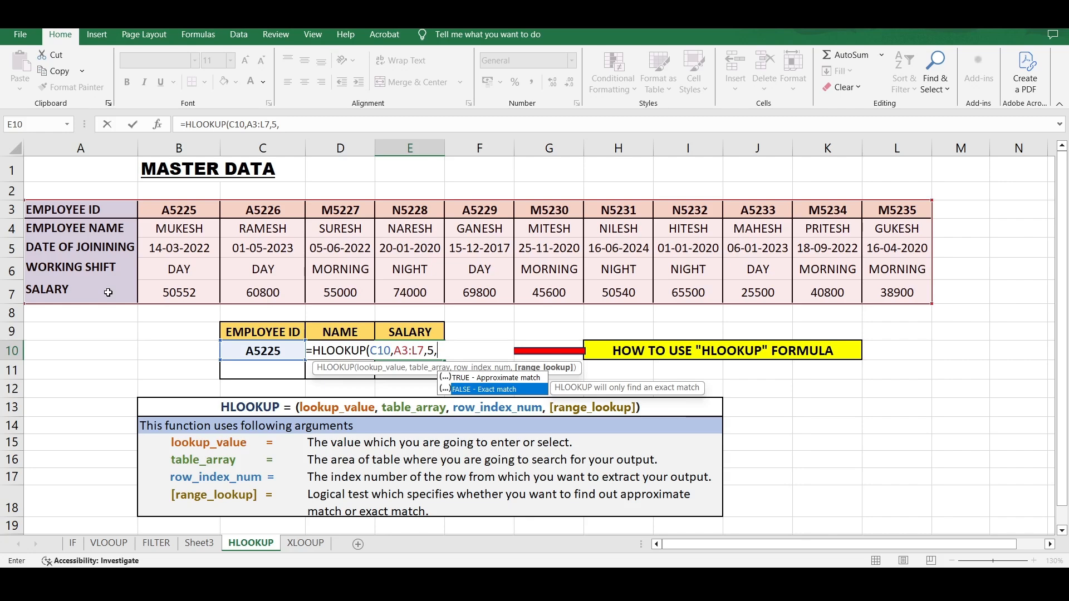
key(Tab)
key(Return)
- Replace the ID in C10 with the one from D3 and compare the returned name and salary with master data column D
click(269, 352)
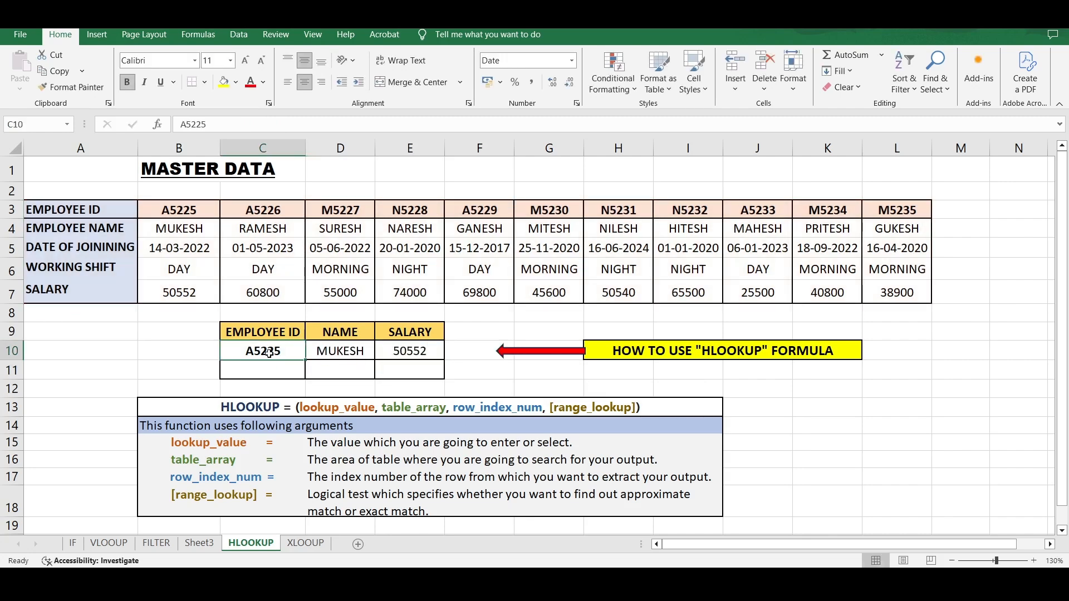
text(M5227)
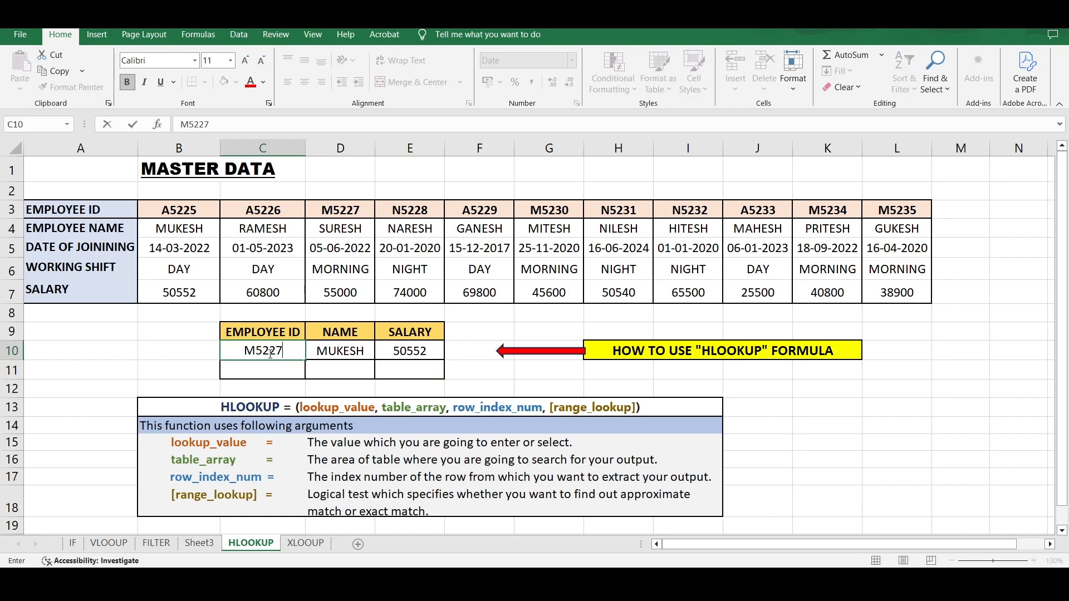
key(Return)
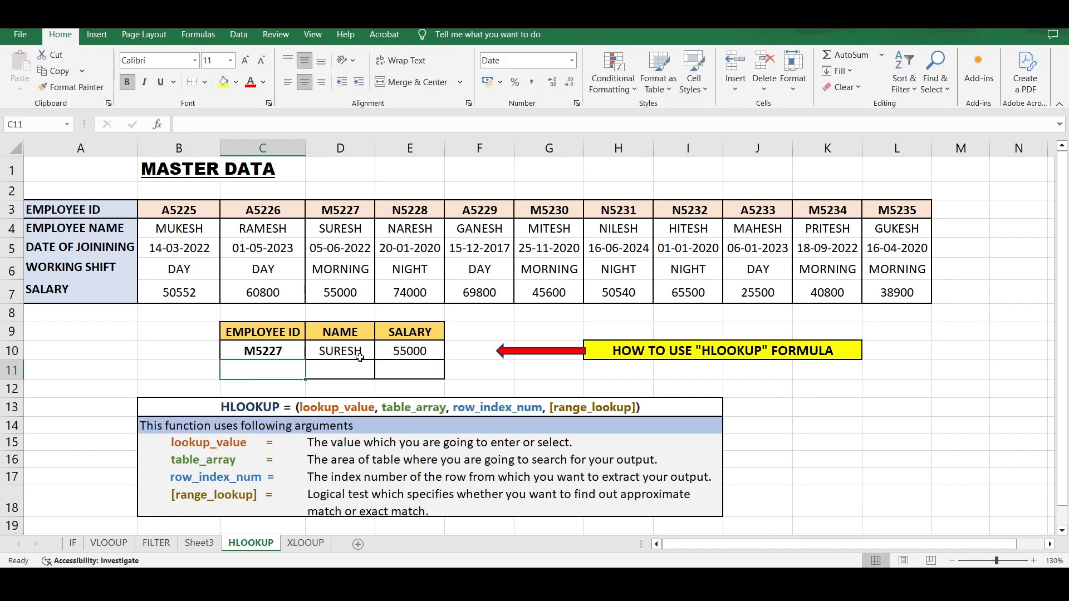
drag(334, 350, 399, 363)
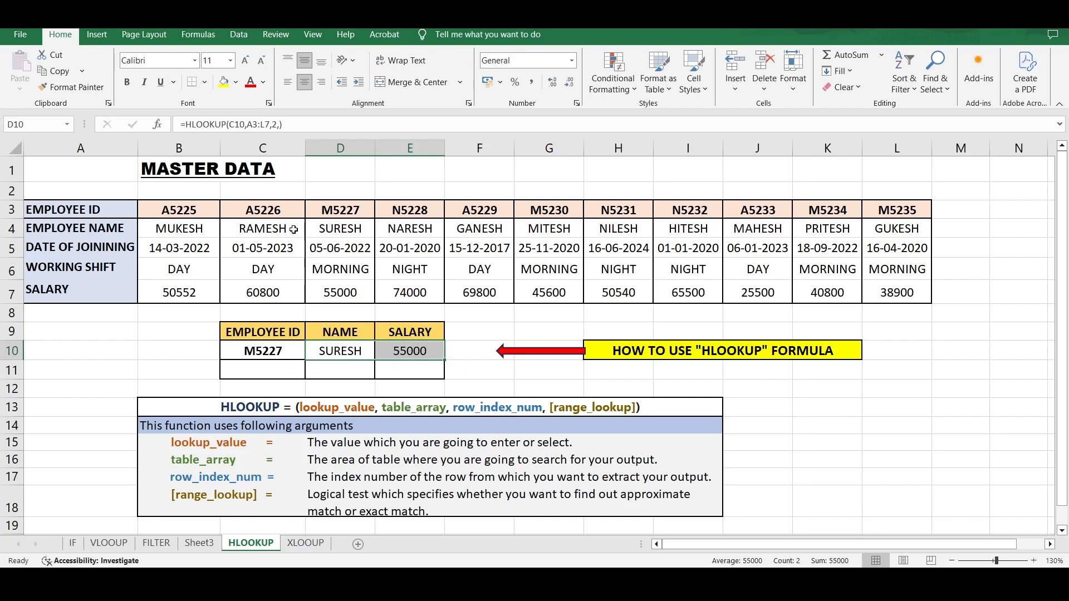
drag(337, 228, 344, 290)
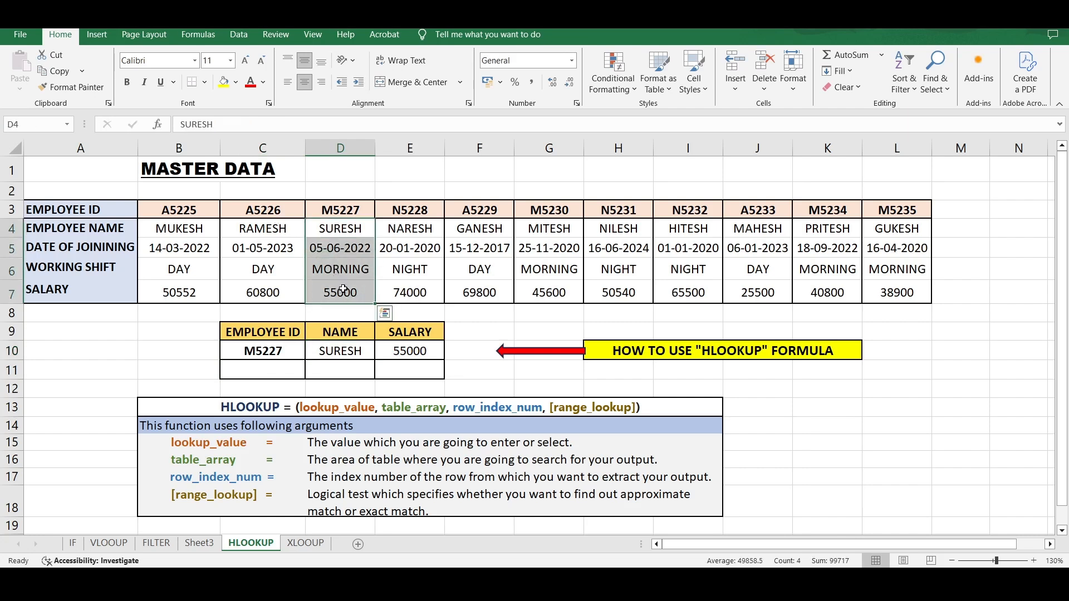
- Fill the lookup row C10:E10 down into row 11
click(266, 372)
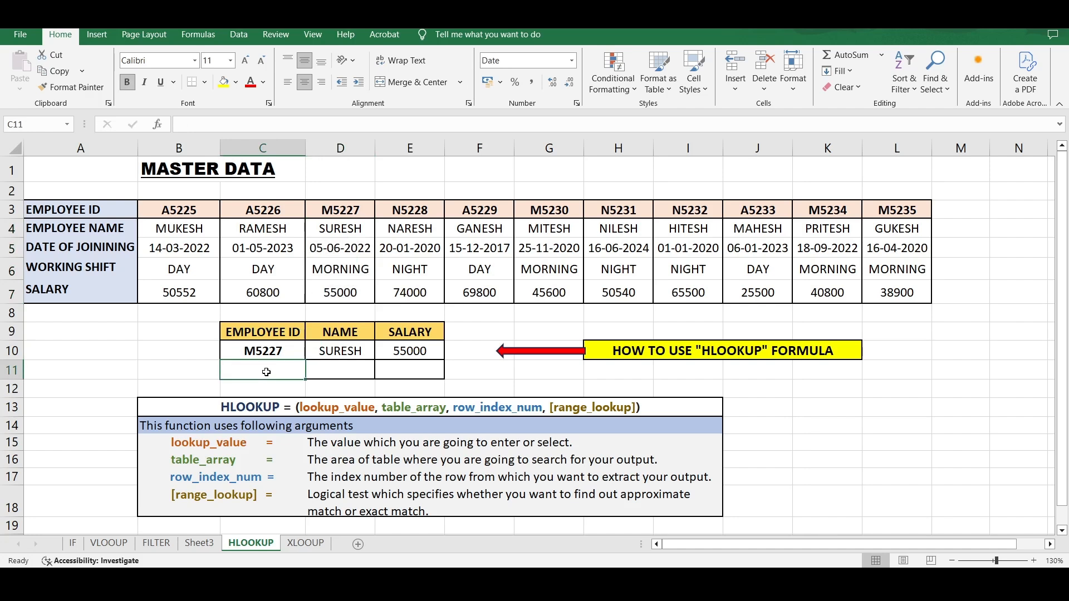
mouse_move(268, 352)
mouse_down()
mouse_move(404, 362)
mouse_move(443, 378)
mouse_up()
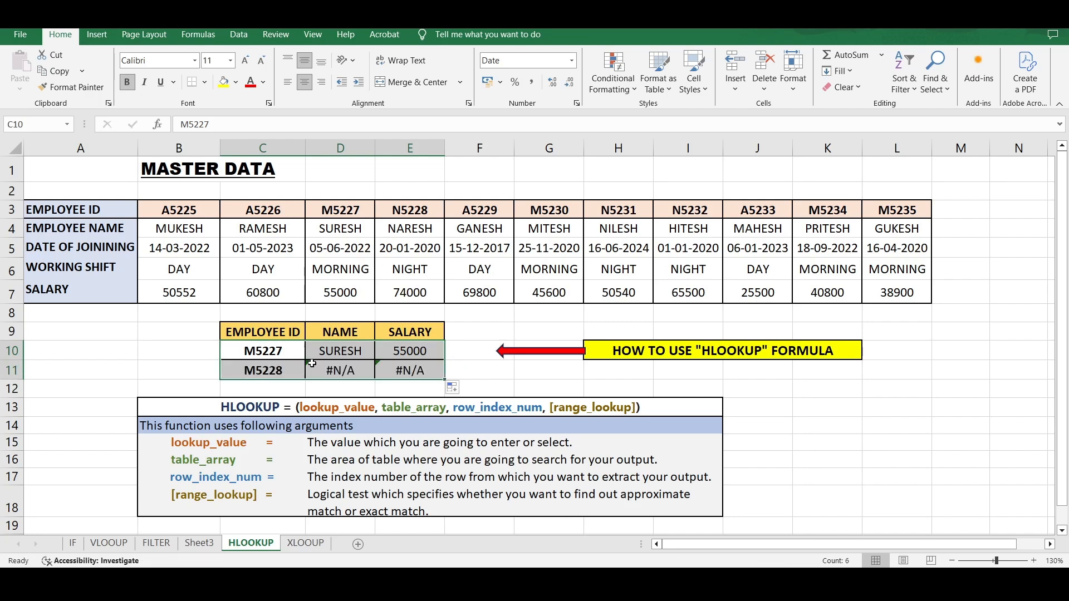
- Clear the copied lookup row C11:E11 and make the table reference in D10's HLOOKUP formula absolute as $A$3:$L$7
drag(278, 370, 396, 374)
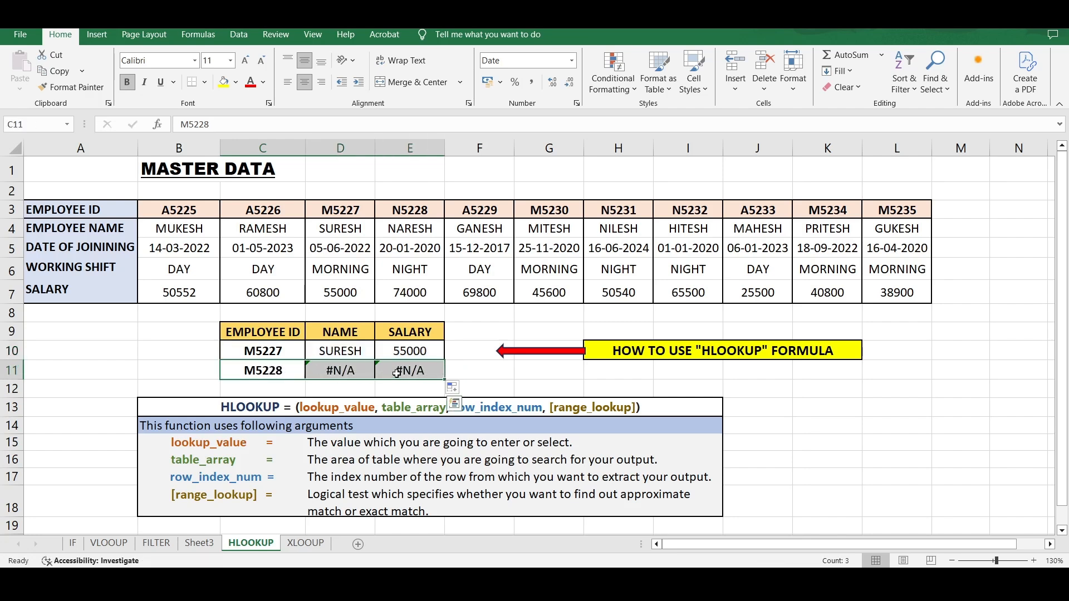
key(Delete)
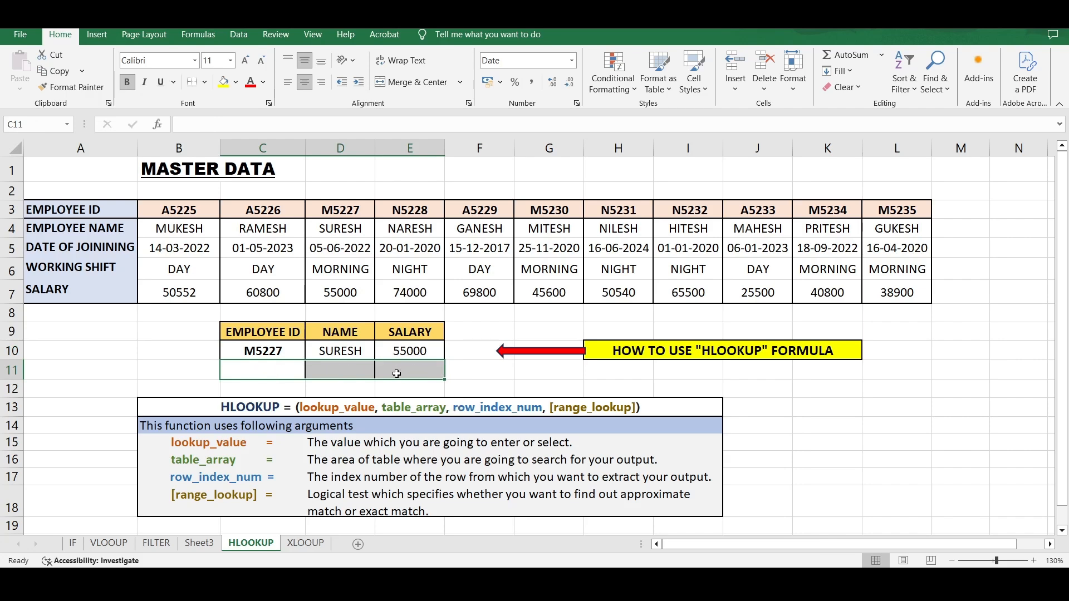
double_click(354, 351)
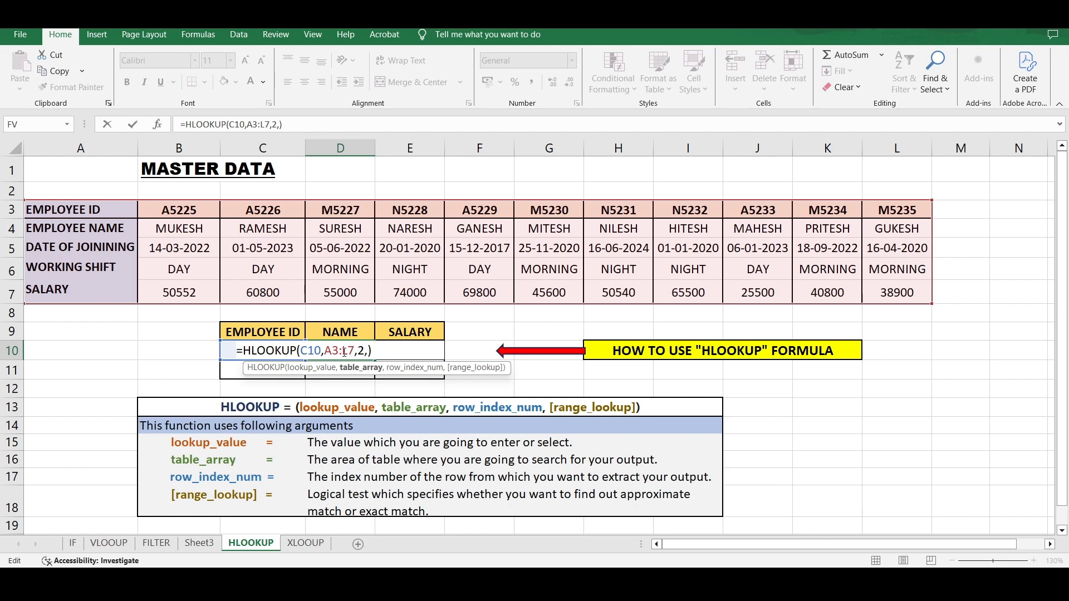
drag(327, 350, 355, 352)
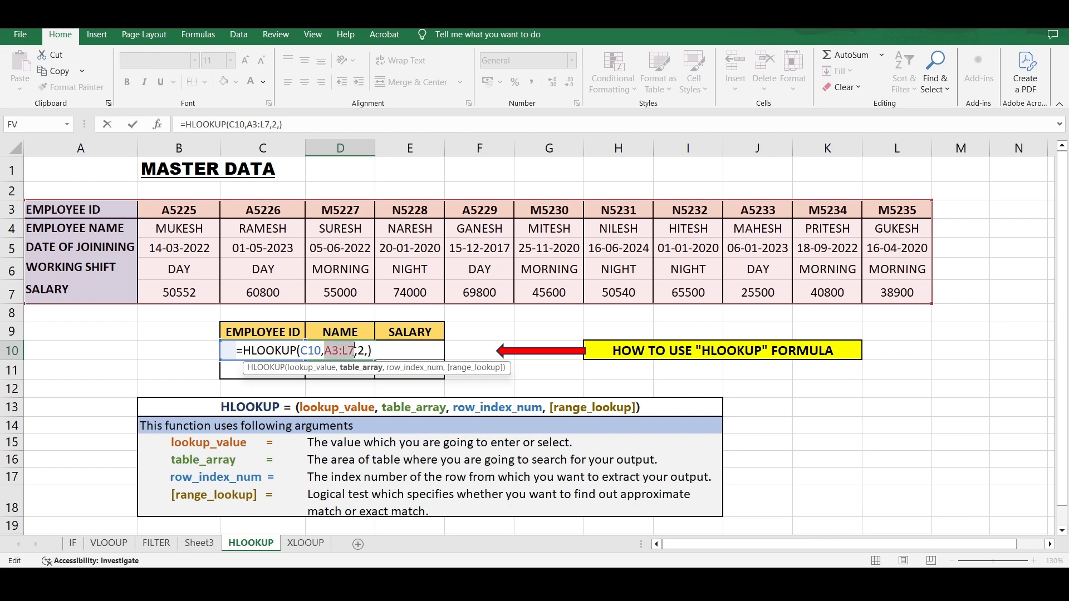
key(F4)
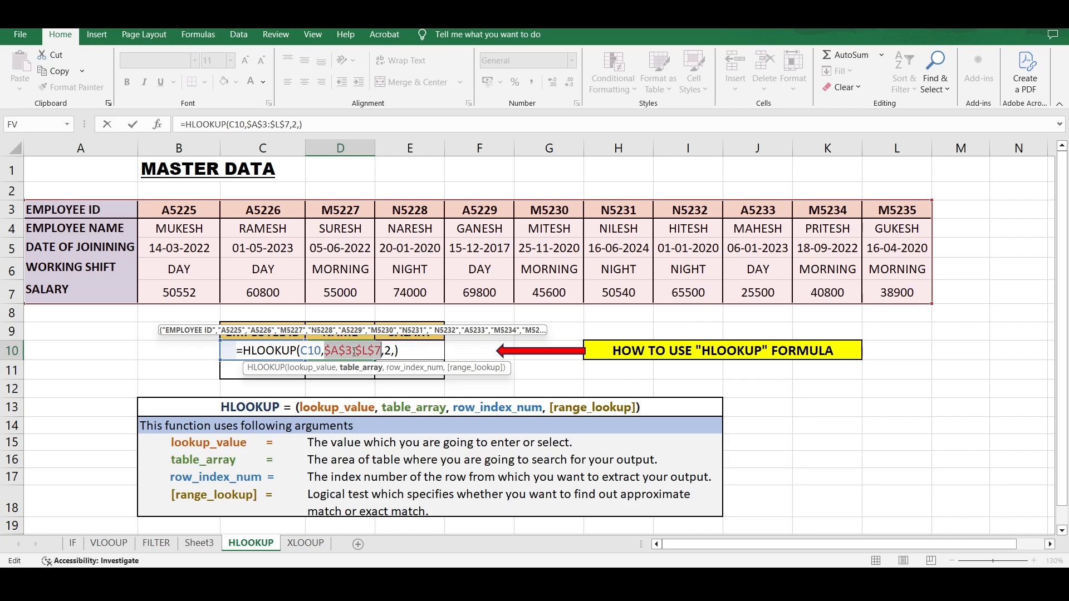
key(Return)
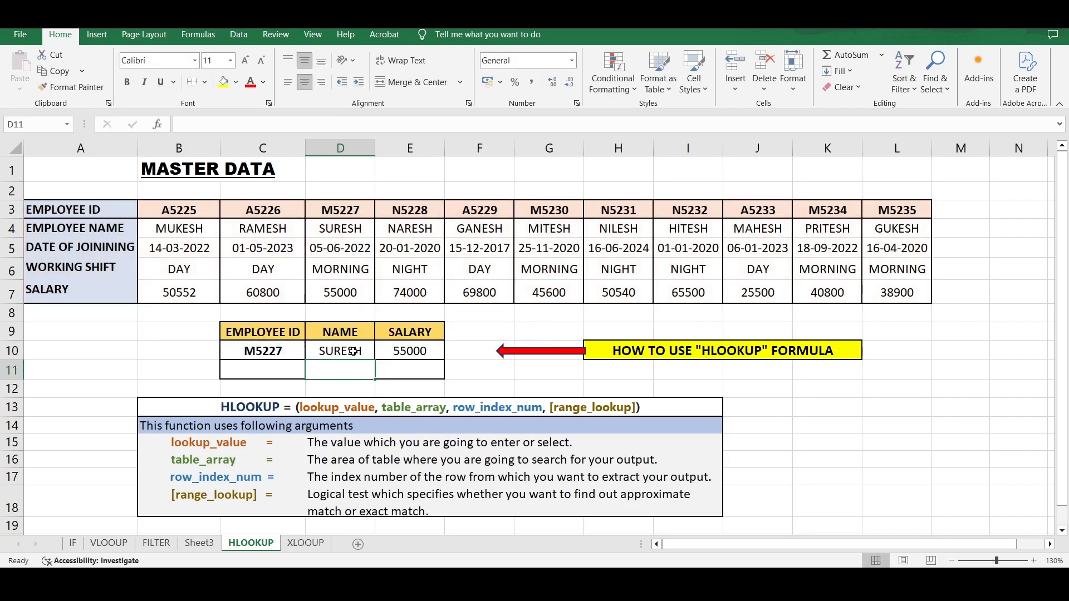
- Make the table reference in E10's salary HLOOKUP absolute as $A$3:$L$7 and recheck the edited formula
click(414, 350)
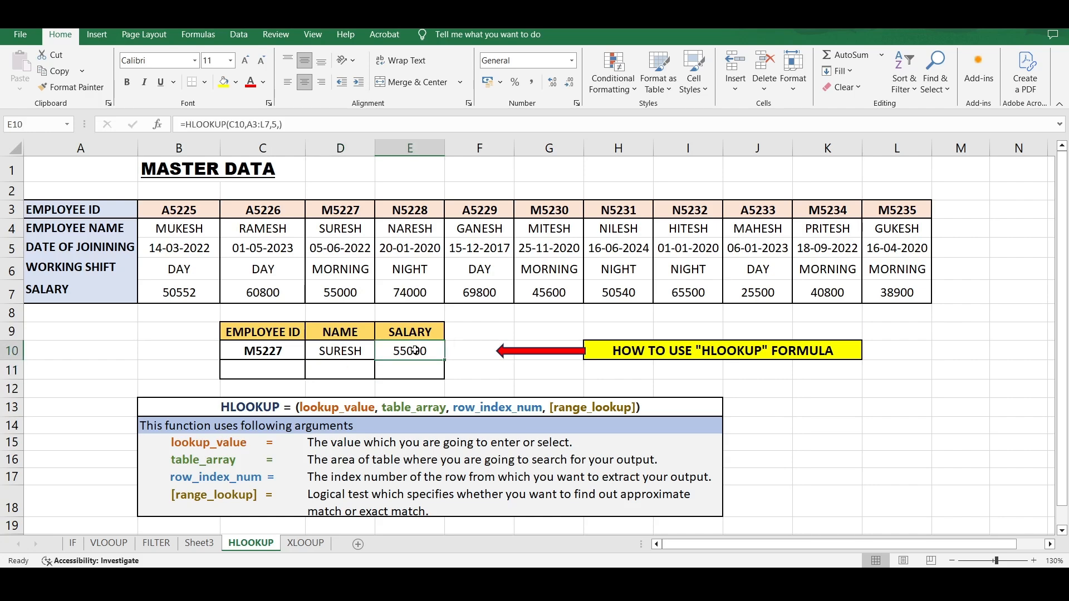
double_click(414, 349)
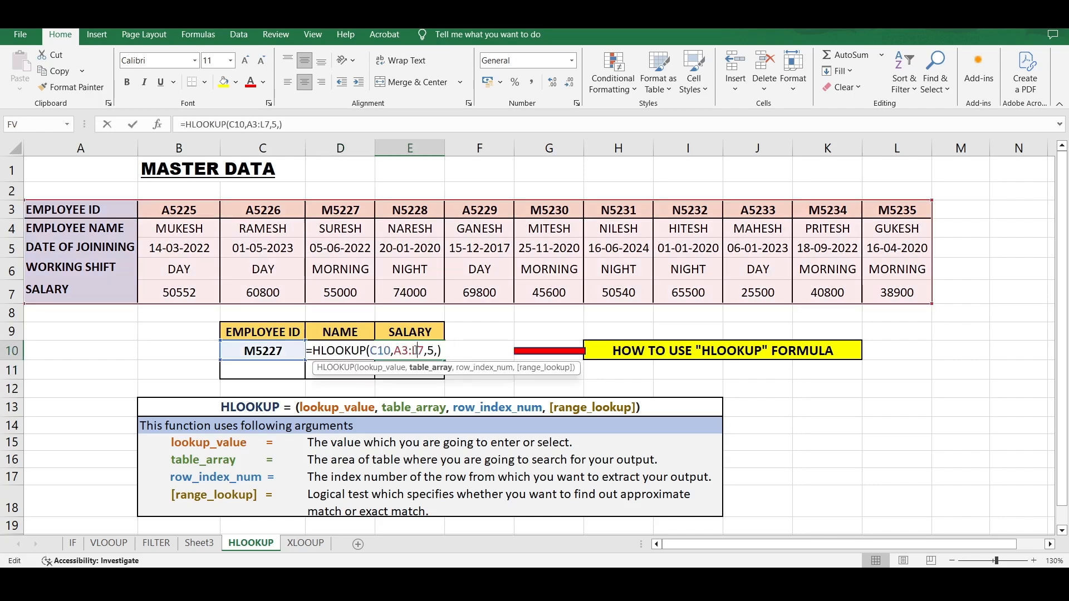
double_click(404, 352)
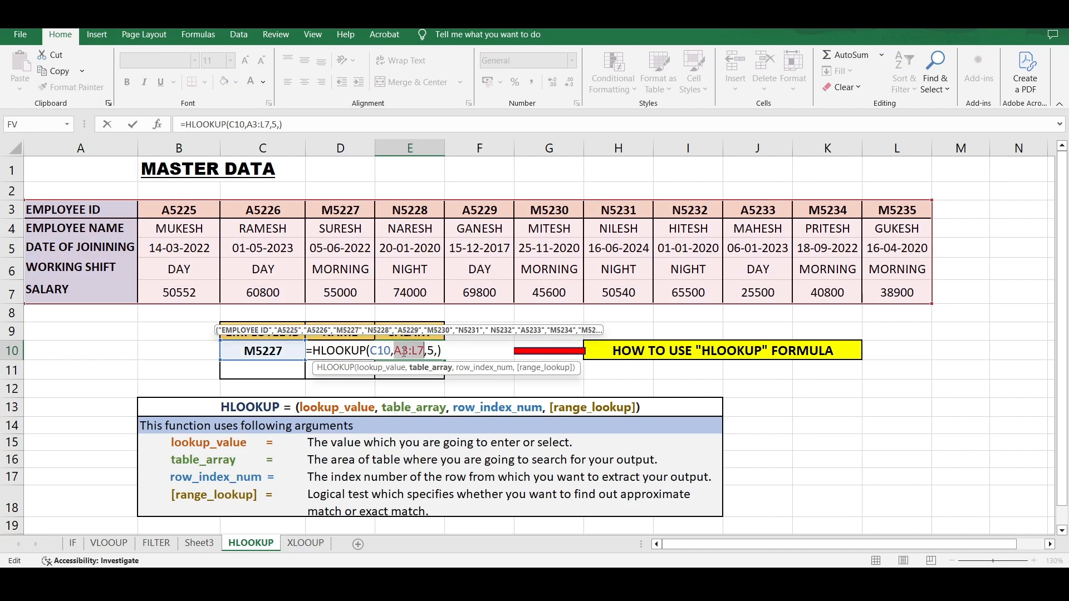
key(F4)
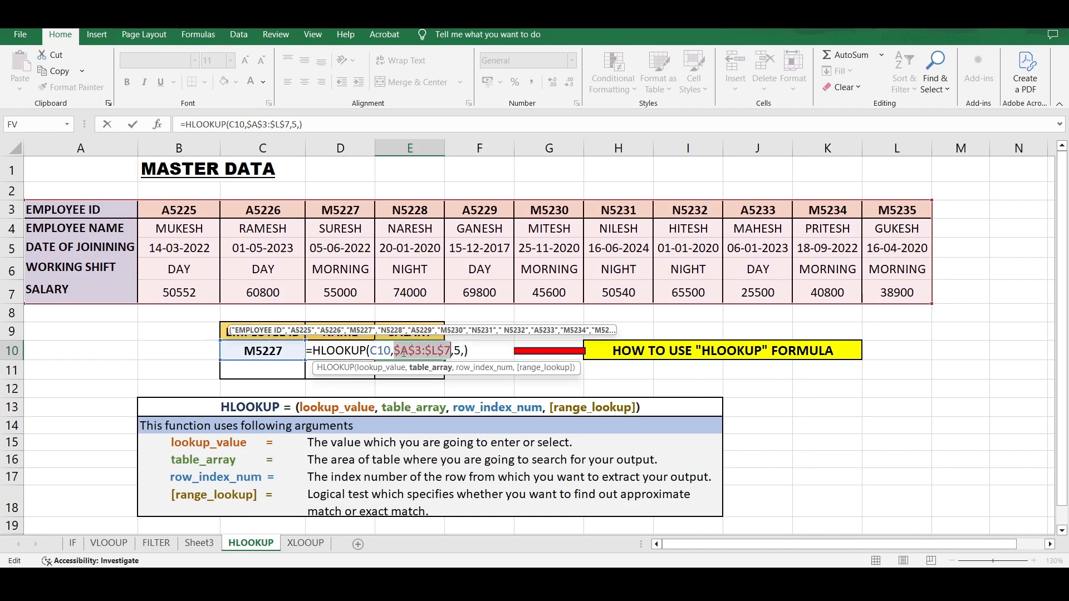
key(Return)
click(403, 352)
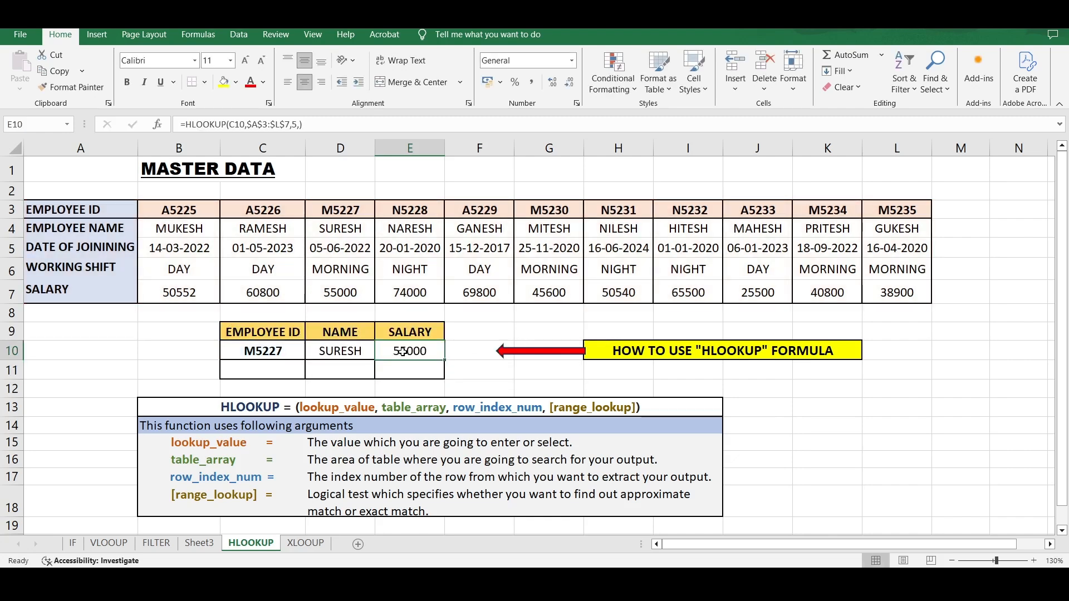
double_click(403, 352)
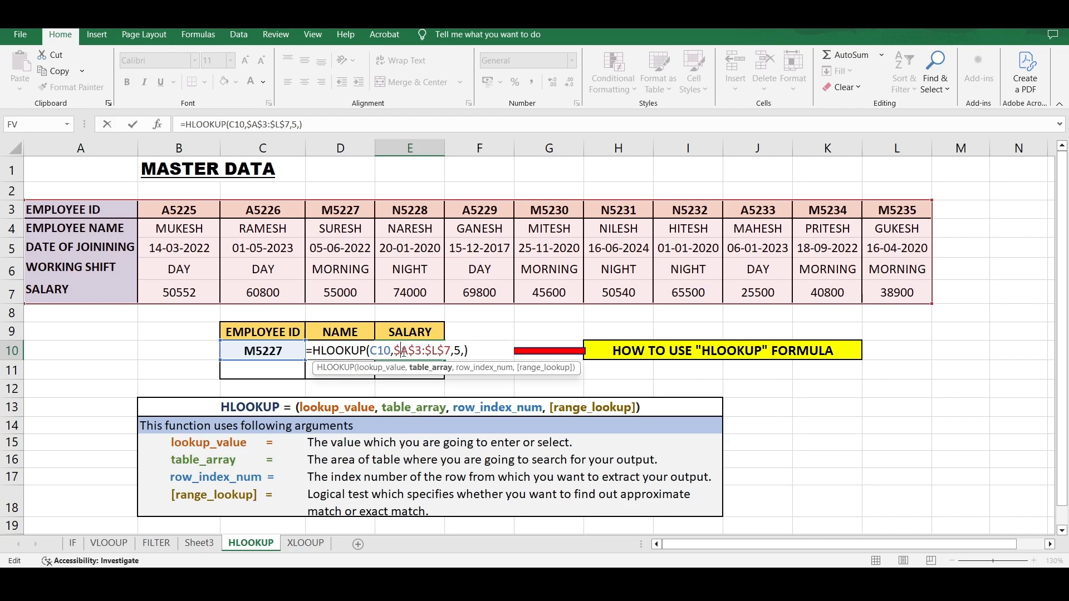
key(Return)
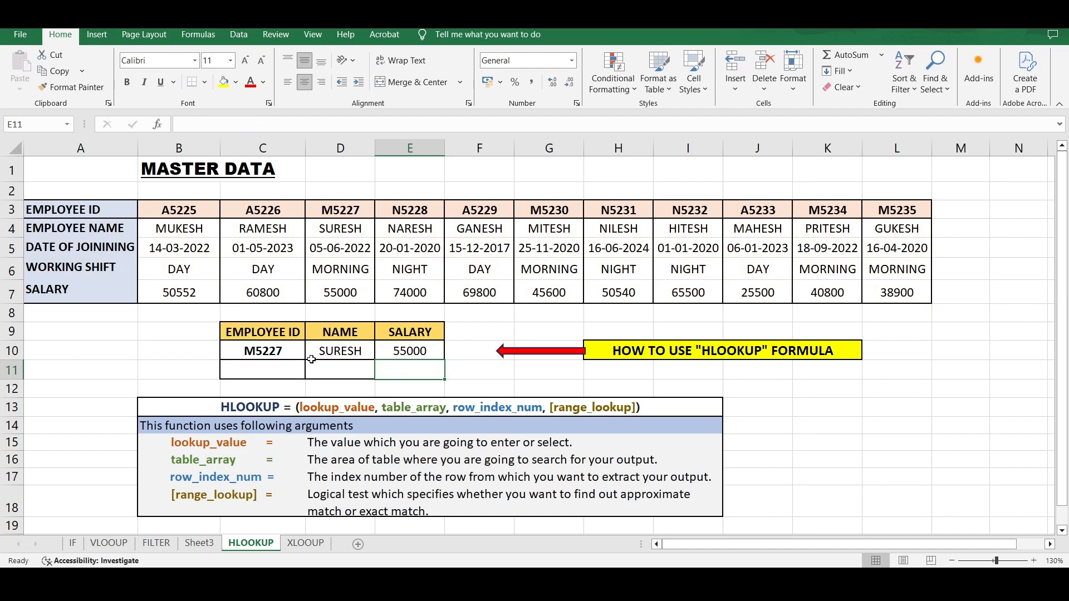
- Fill the lookup row C10:E10 down into row 11 and inspect the copied name formula in D11
drag(277, 349, 446, 376)
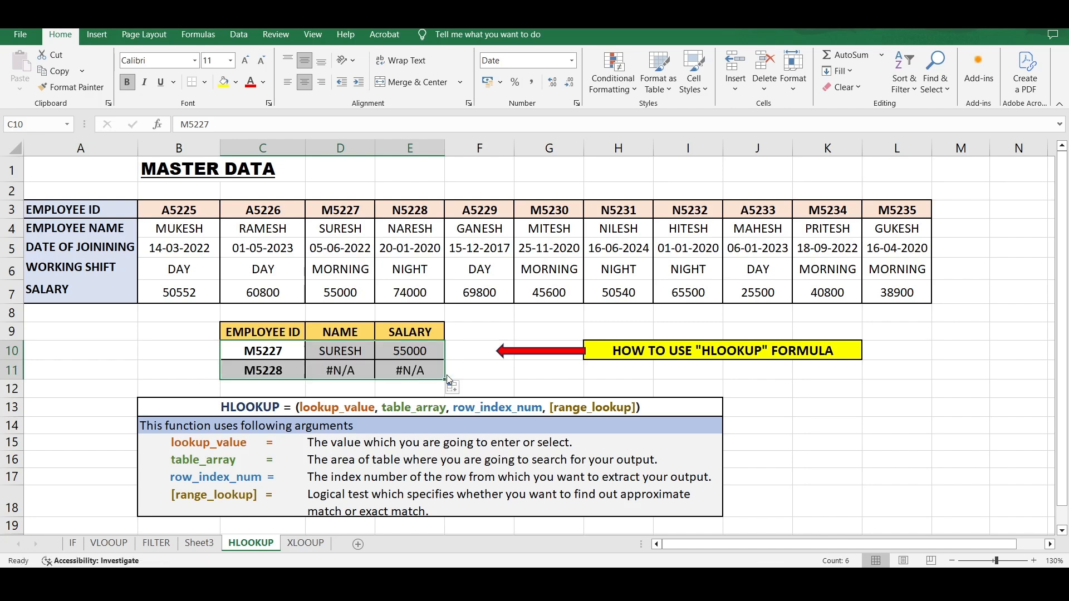
click(338, 370)
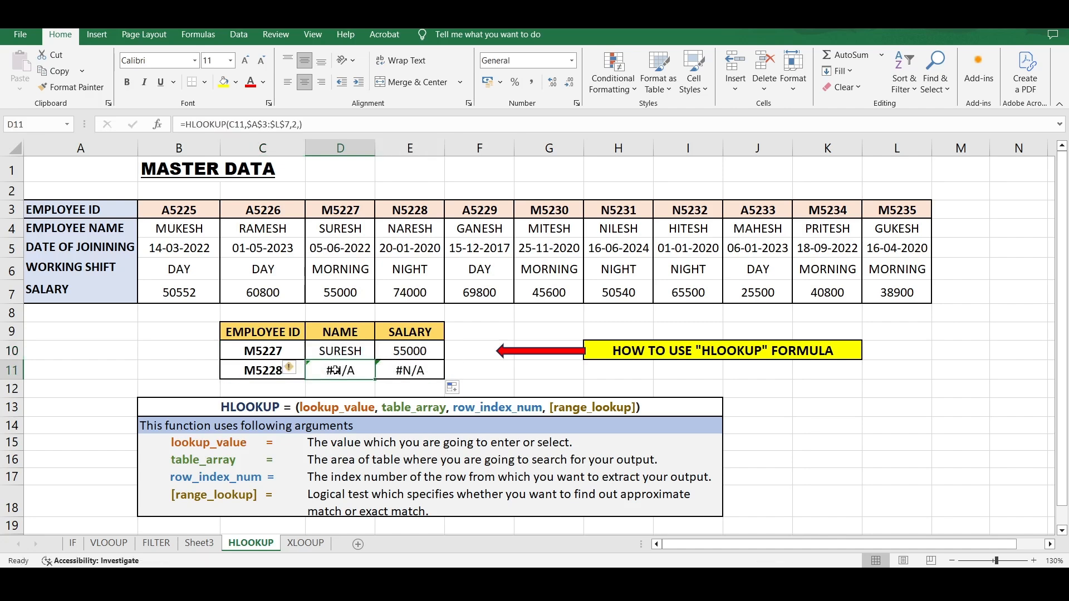
click(259, 370)
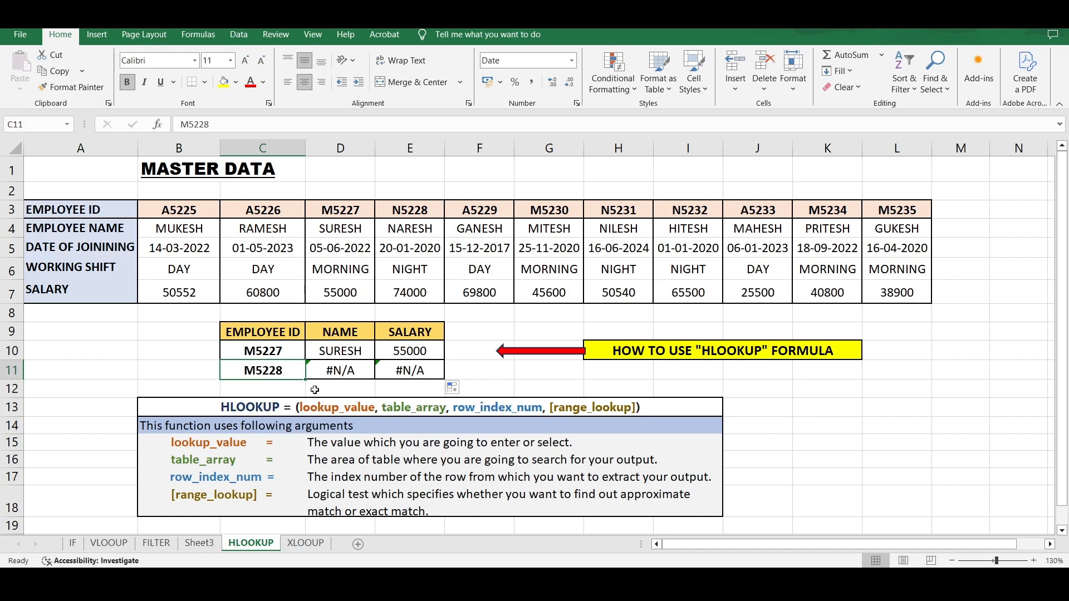
- Change the employee ID in C11 to the one listed in G3 of the master data
double_click(292, 371)
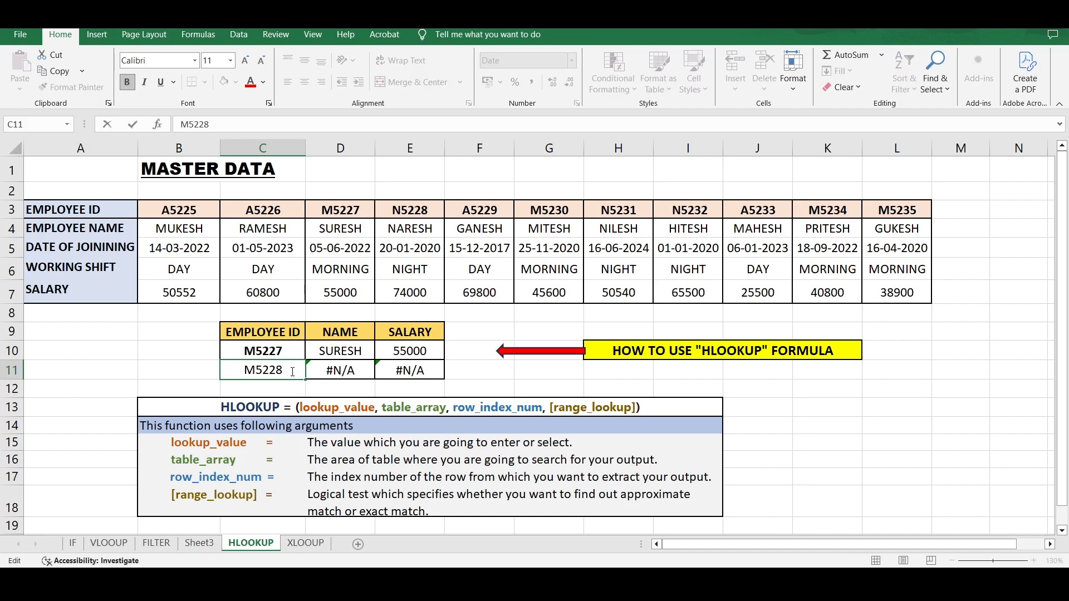
key(BackSpace)
key(BackSpace)
text(30)
key(Return)
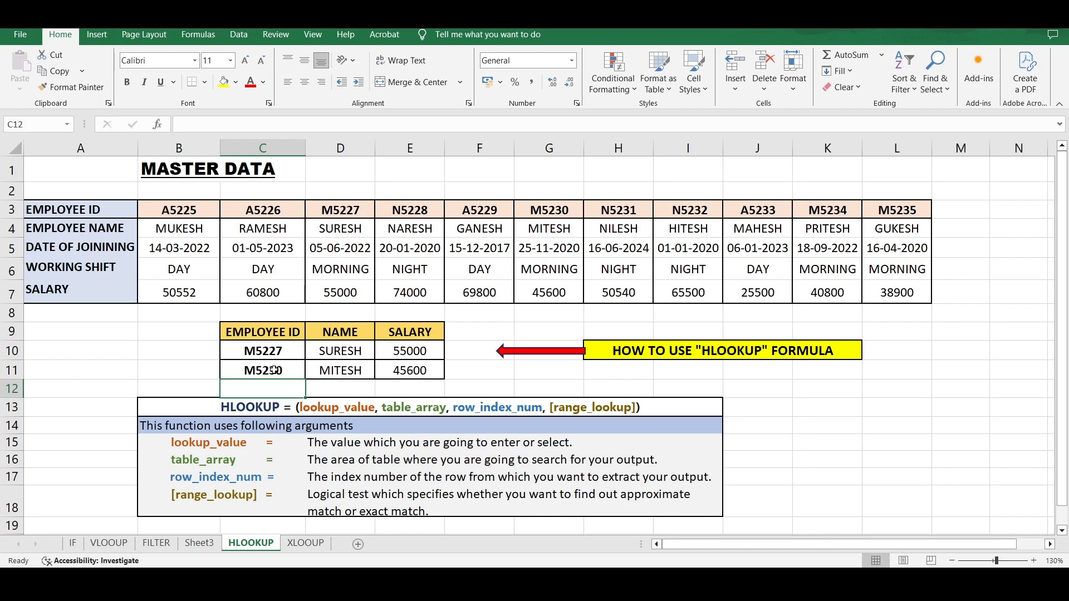
- Inspect the name formula in D11 and insert a leading space before the employee ID in G3
click(351, 371)
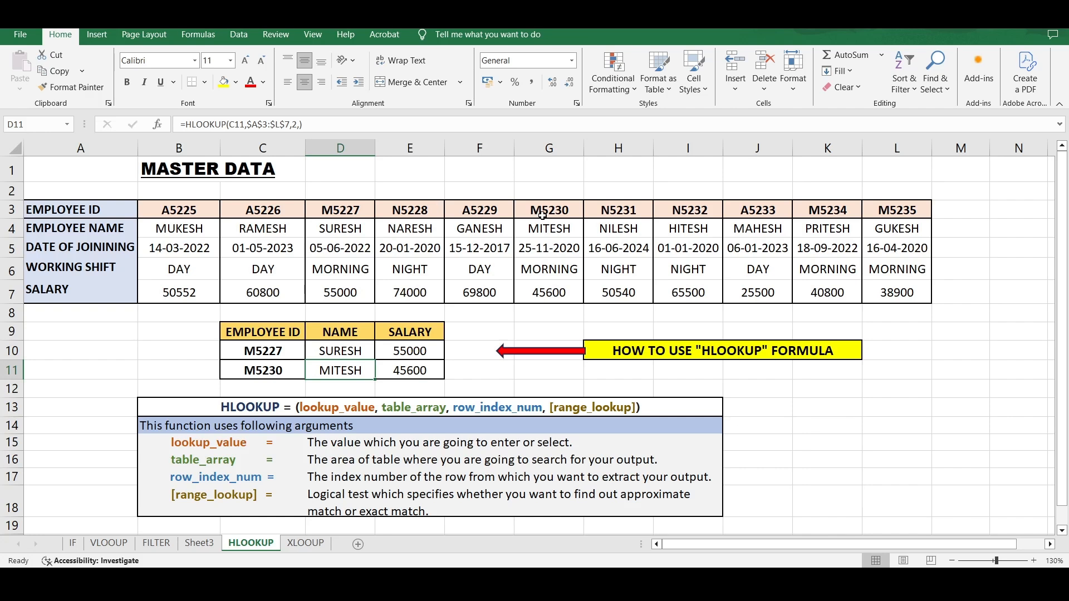
double_click(523, 211)
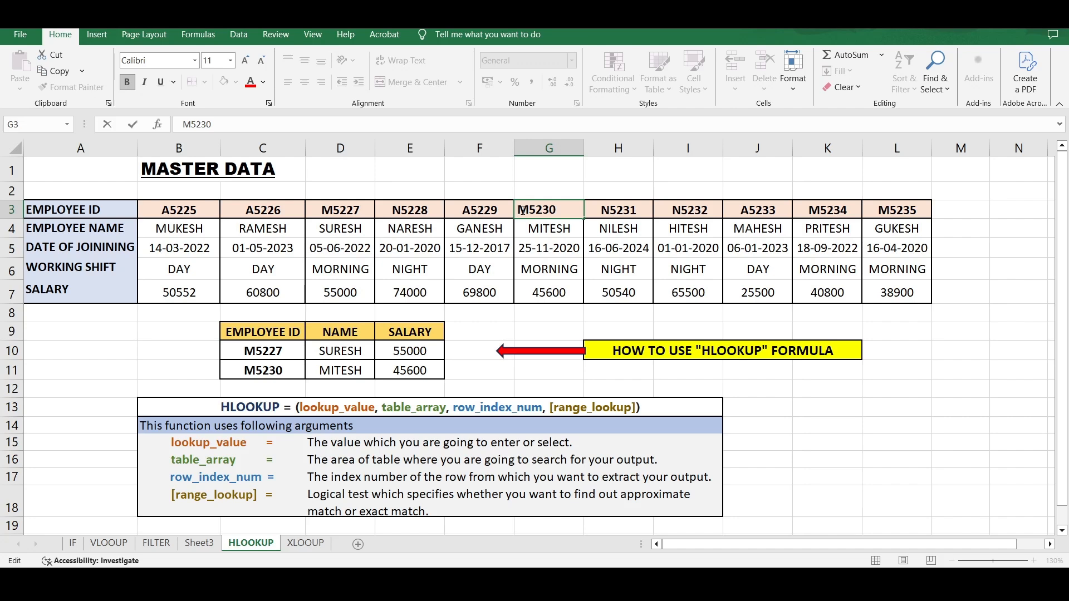
key(Return)
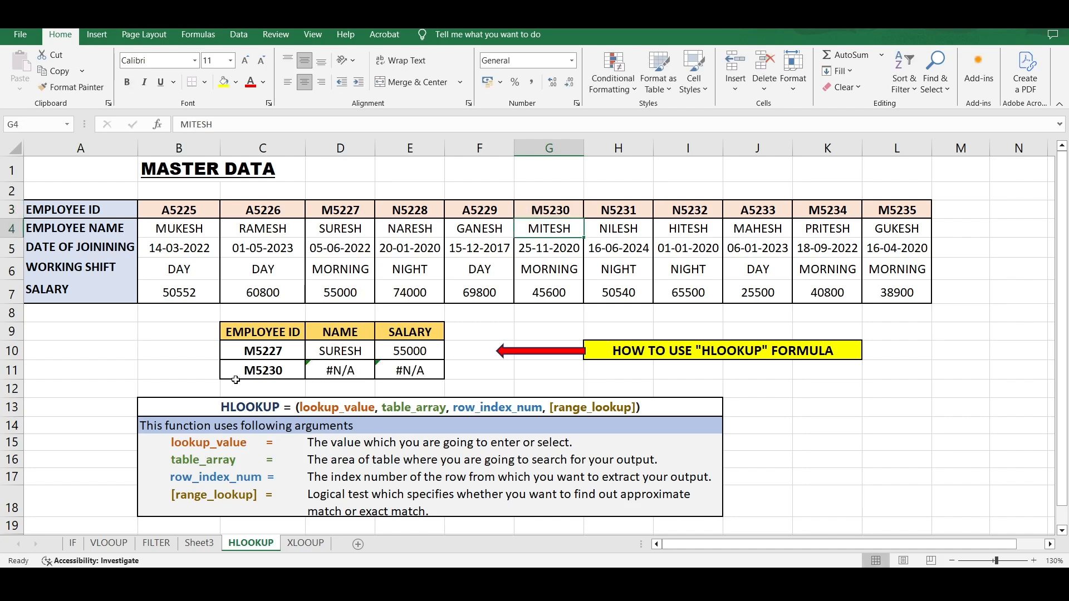
- Try a trailing space after the employee ID in C10, and remove the extra space again
double_click(283, 352)
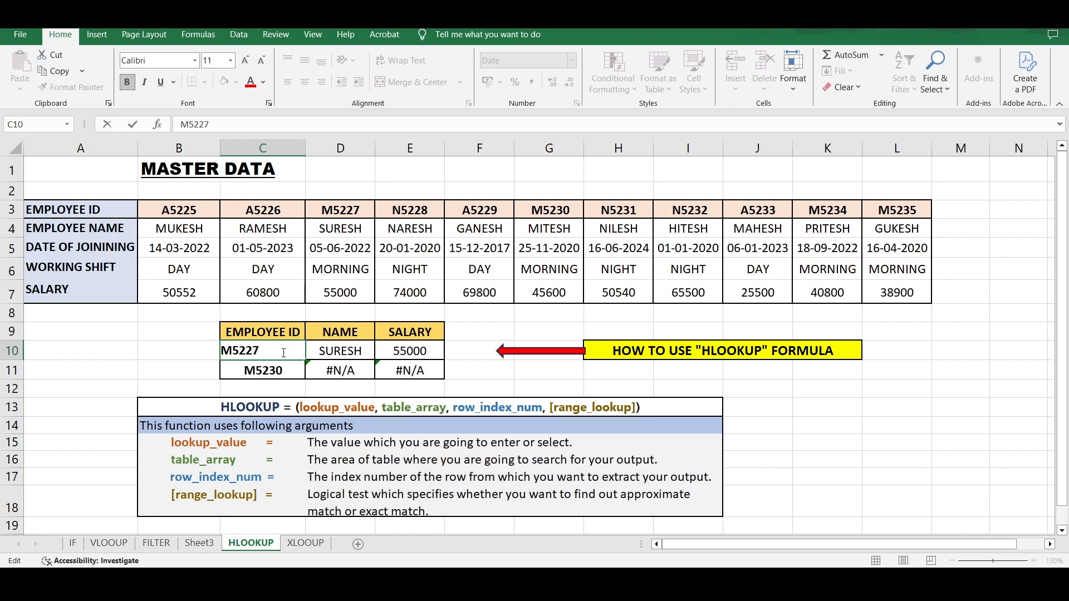
key(Return)
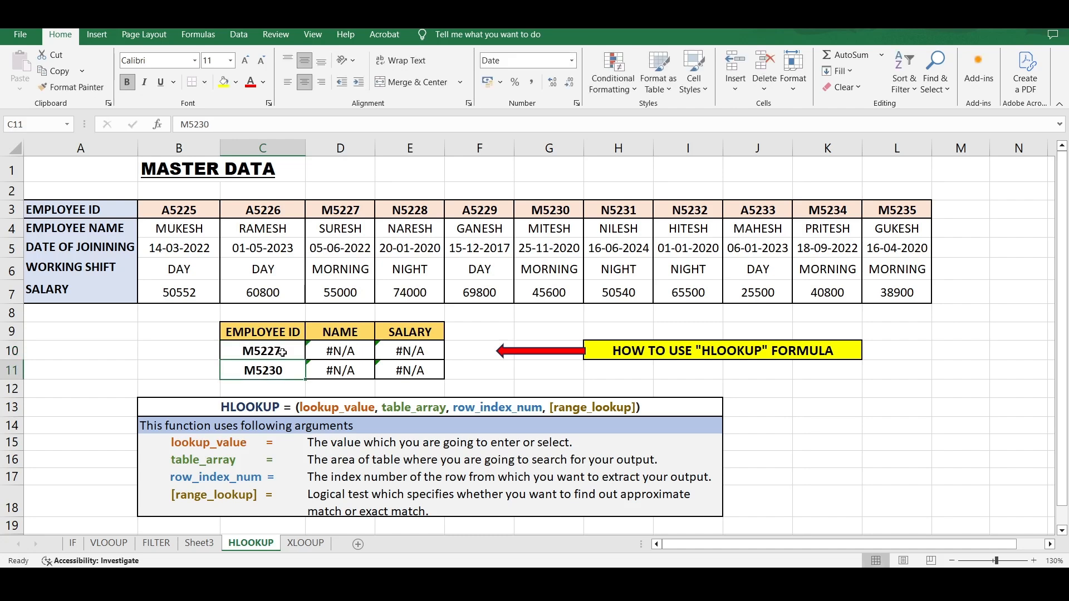
double_click(283, 352)
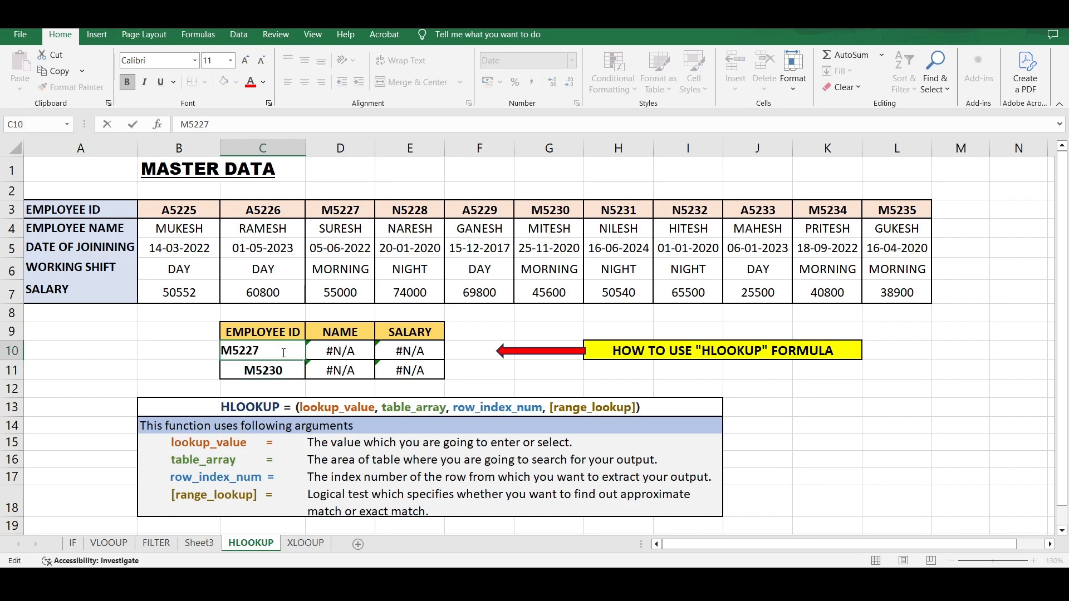
key(BackSpace)
key(Return)
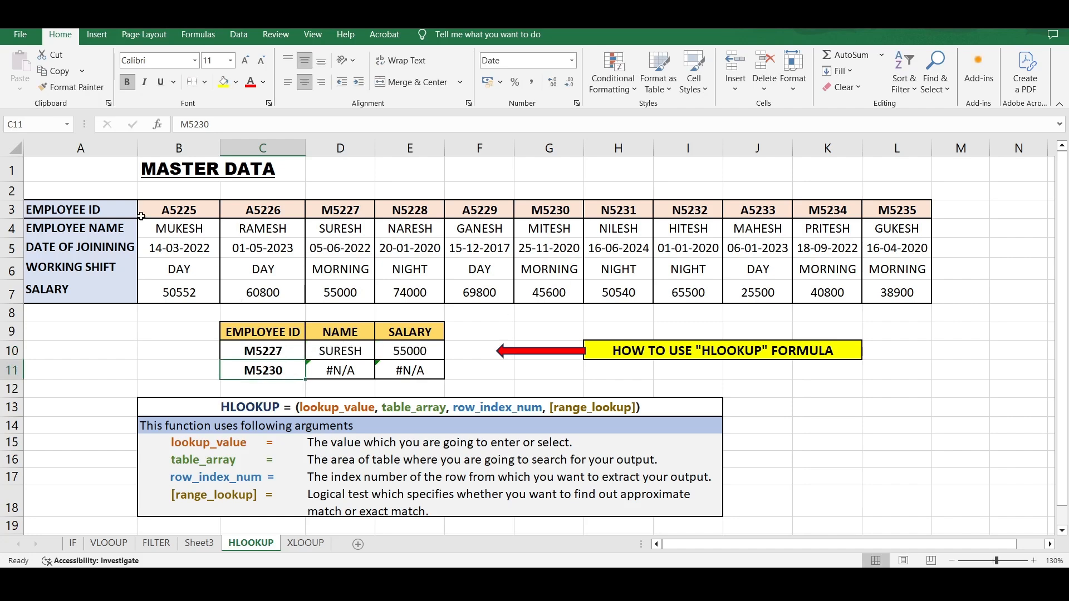
- Enter =TRIM(B3) in B2, above the first employee ID, to strip extra spaces from that ID
drag(115, 209, 859, 211)
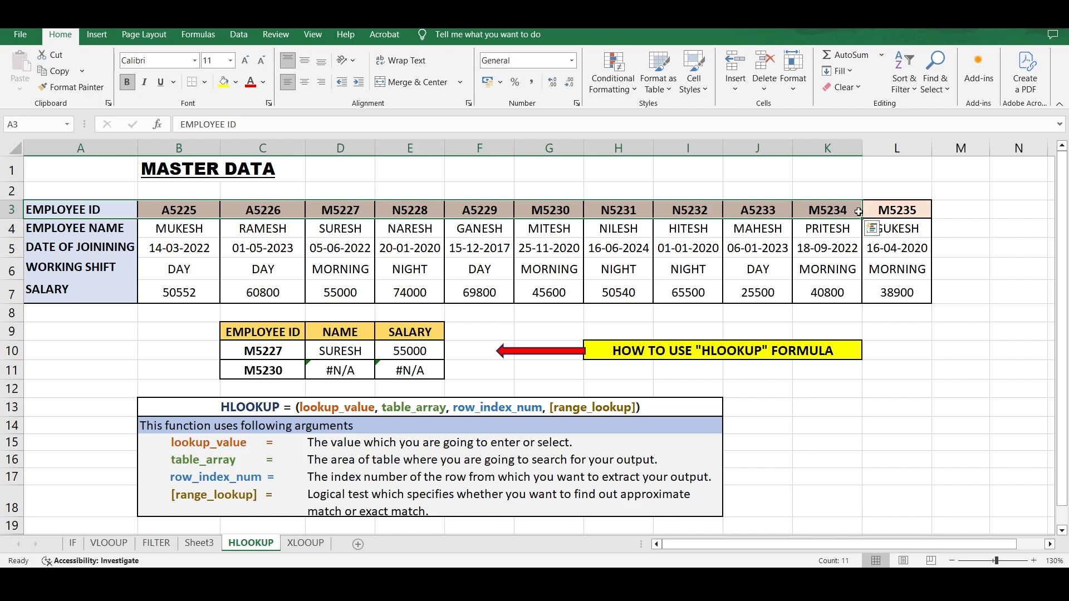
click(173, 192)
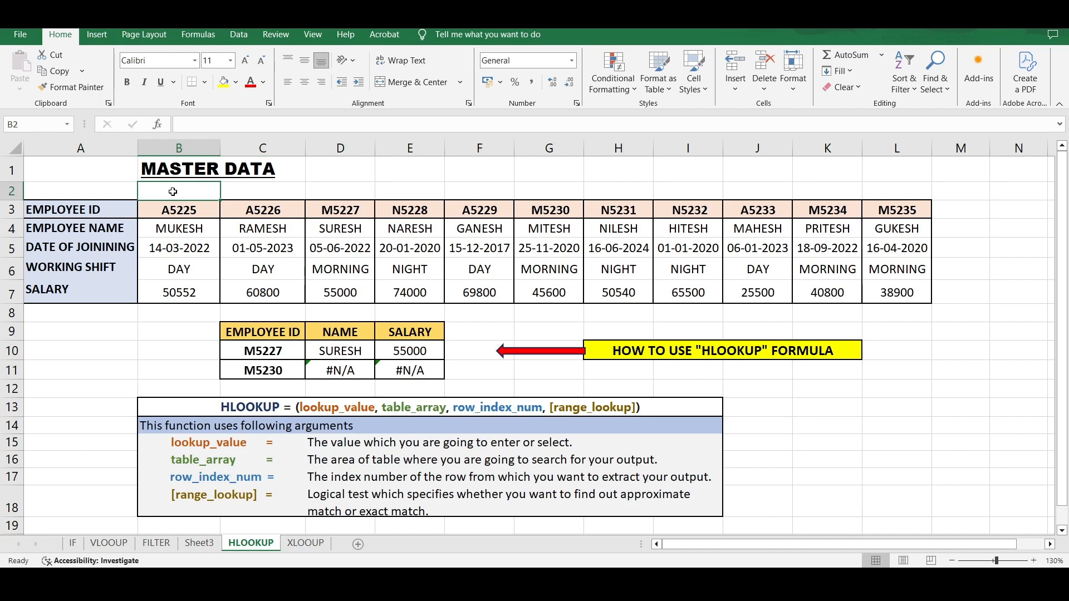
text(=)
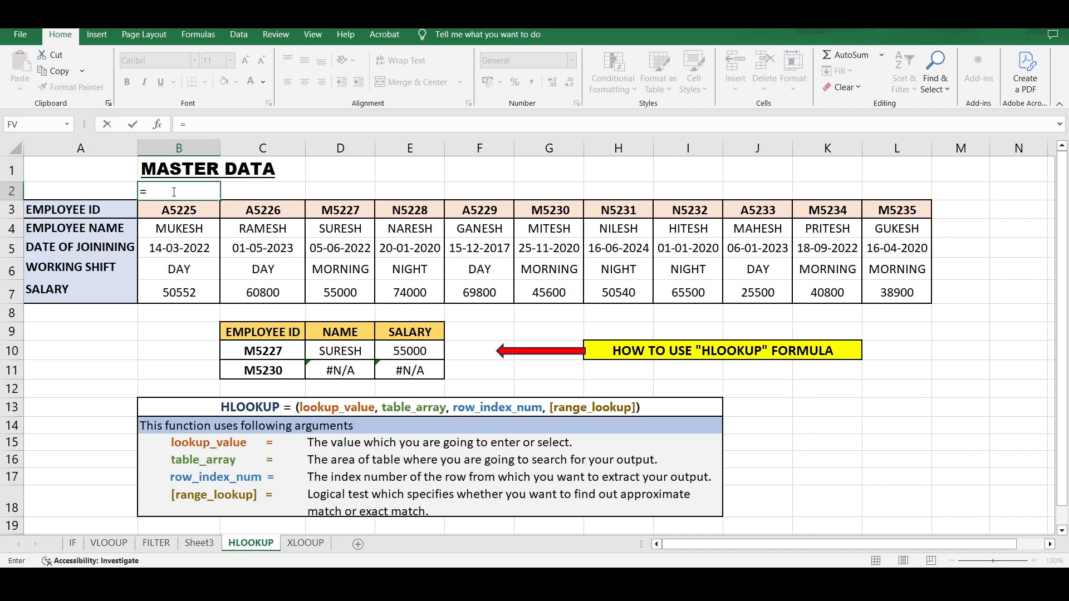
text(TRIM)
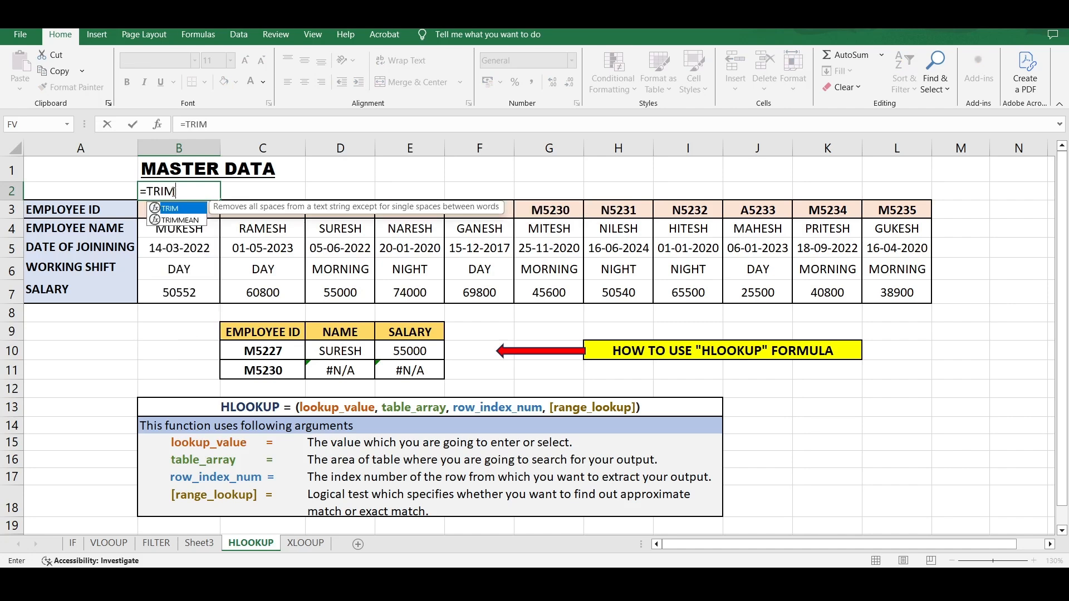
text(()
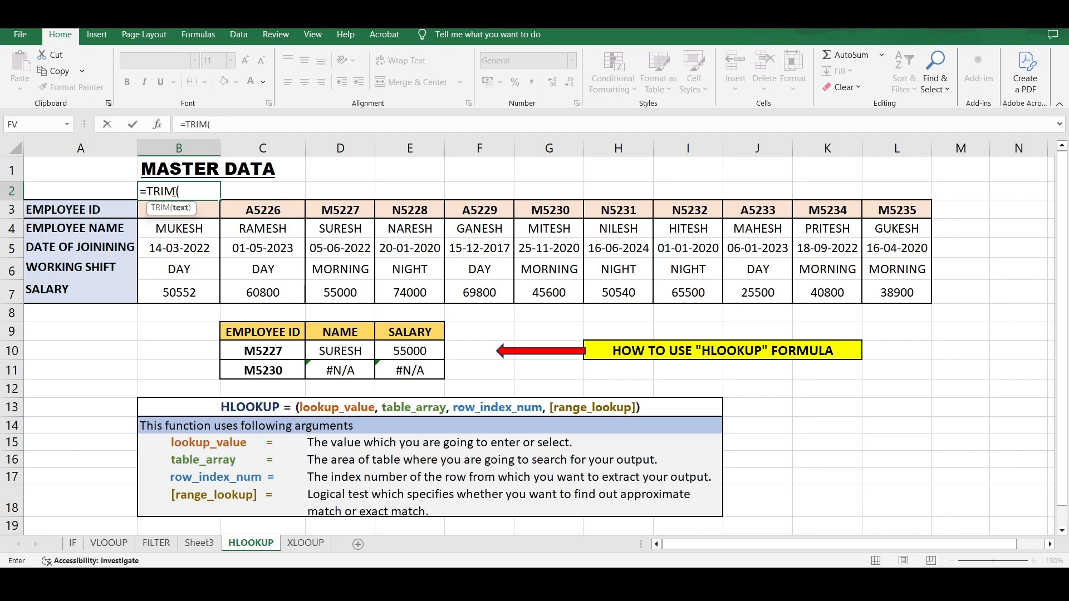
key(Down)
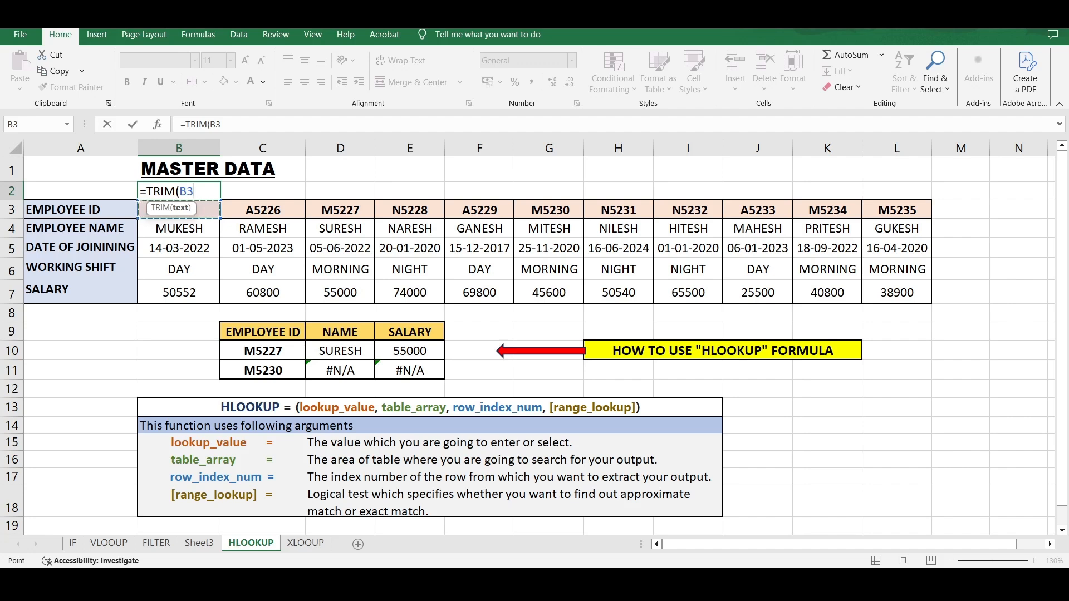
text())
key(Return)
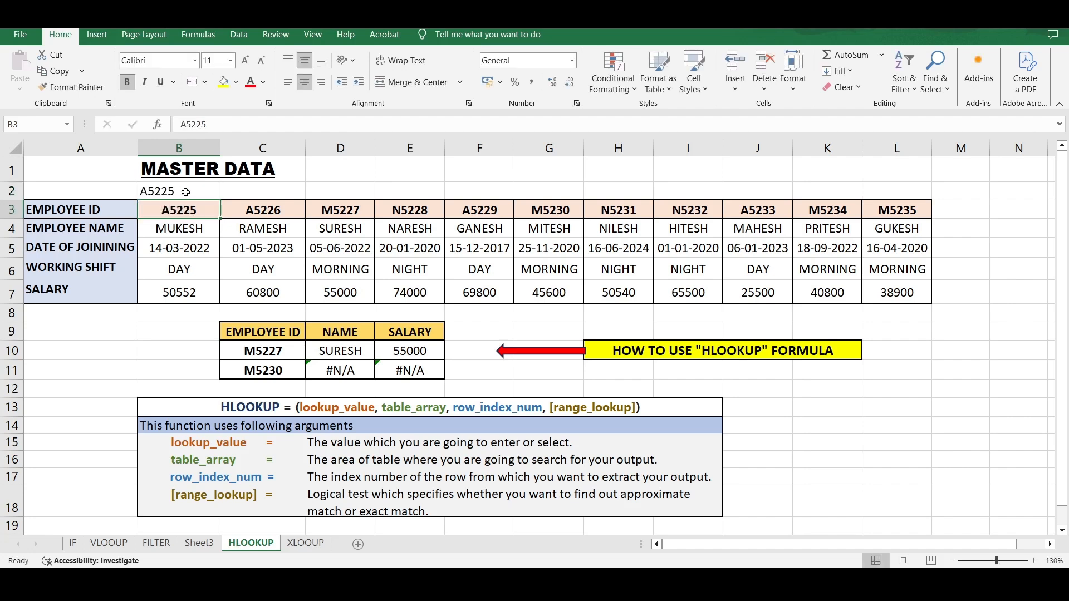
- Fill the TRIM formula from B2 across to L2 to cover every employee ID in the master data
click(178, 192)
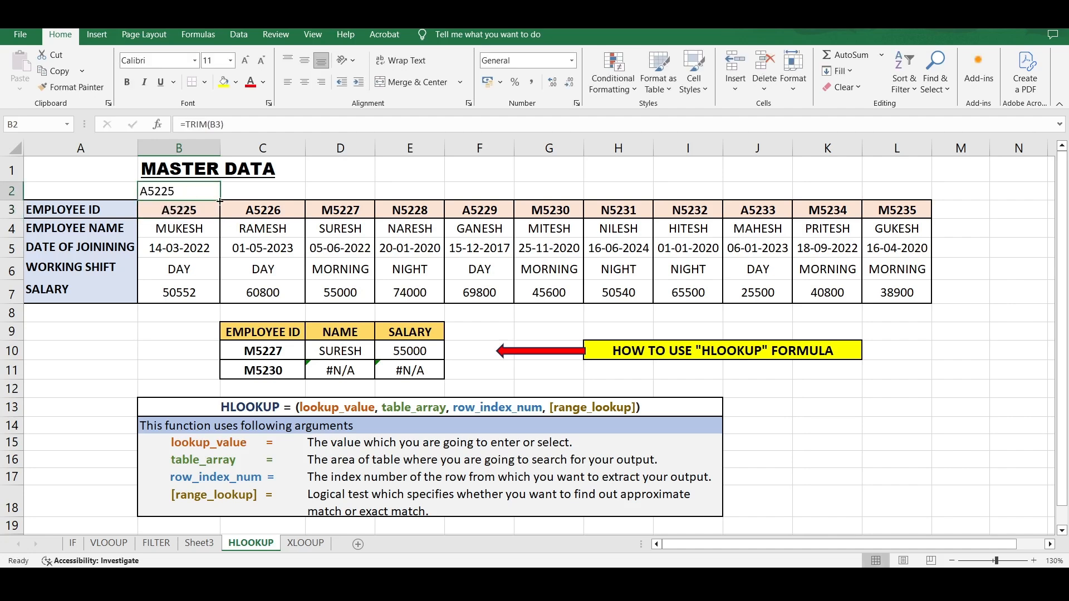
drag(220, 202, 917, 184)
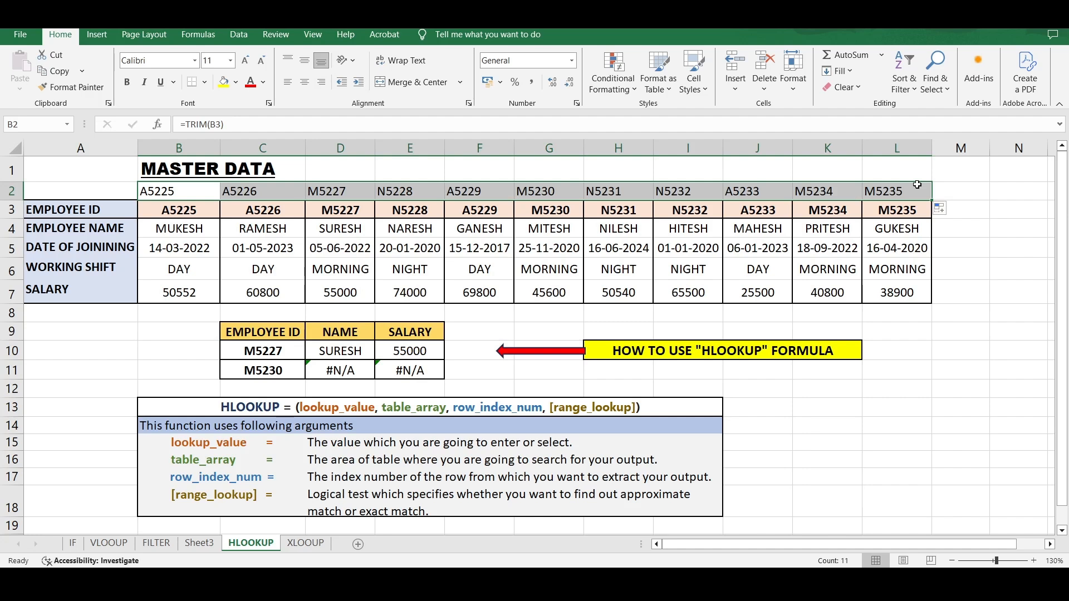
click(622, 205)
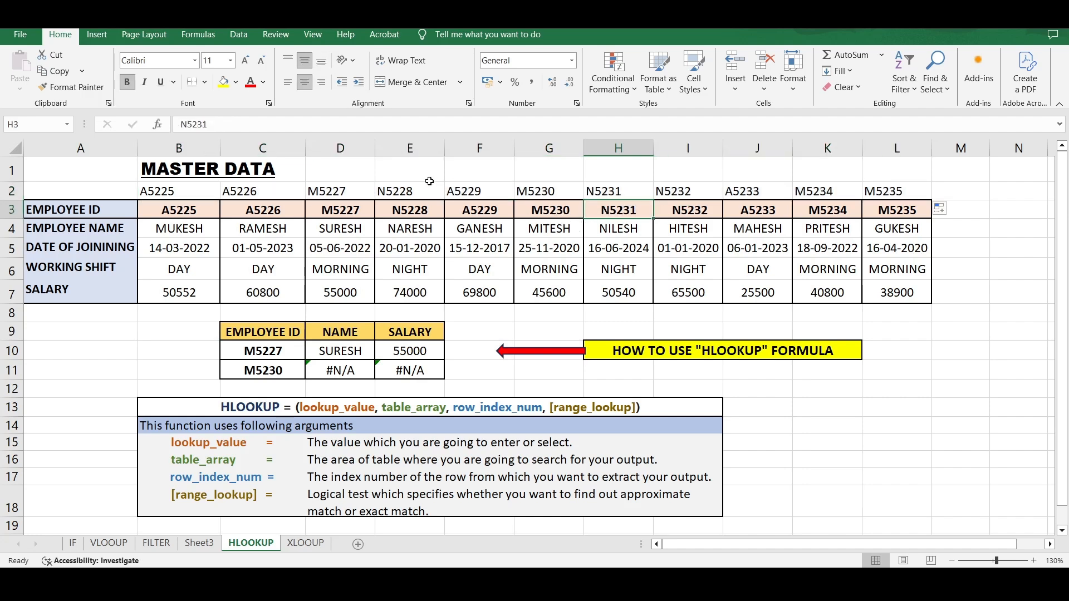
- Copy the trimmed IDs in B2:L2 and paste them as values only over the employee IDs starting at B3
drag(172, 193, 878, 194)
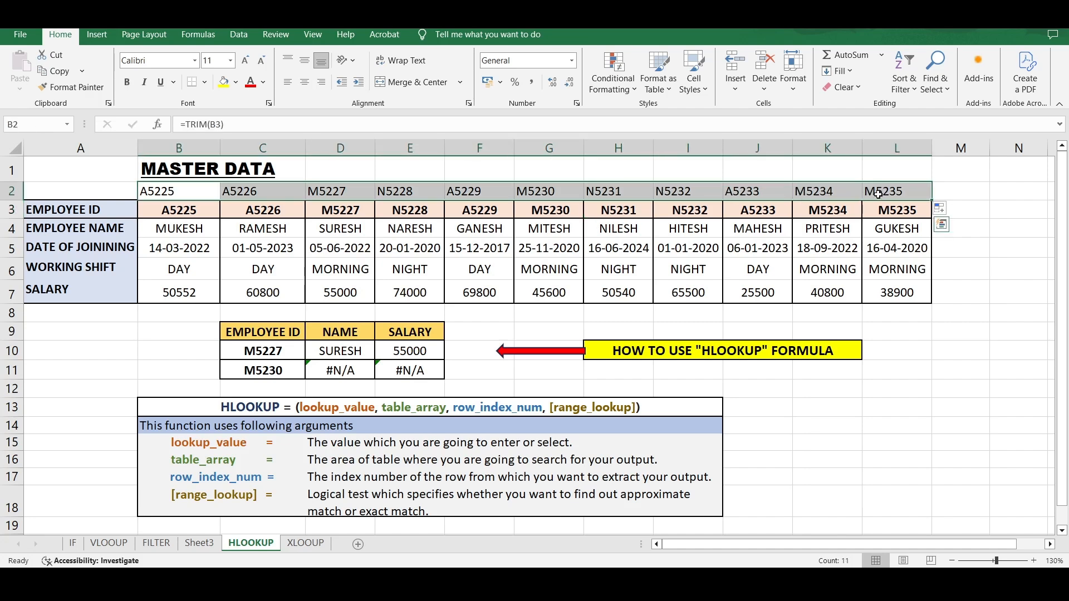
key(ctrl+c)
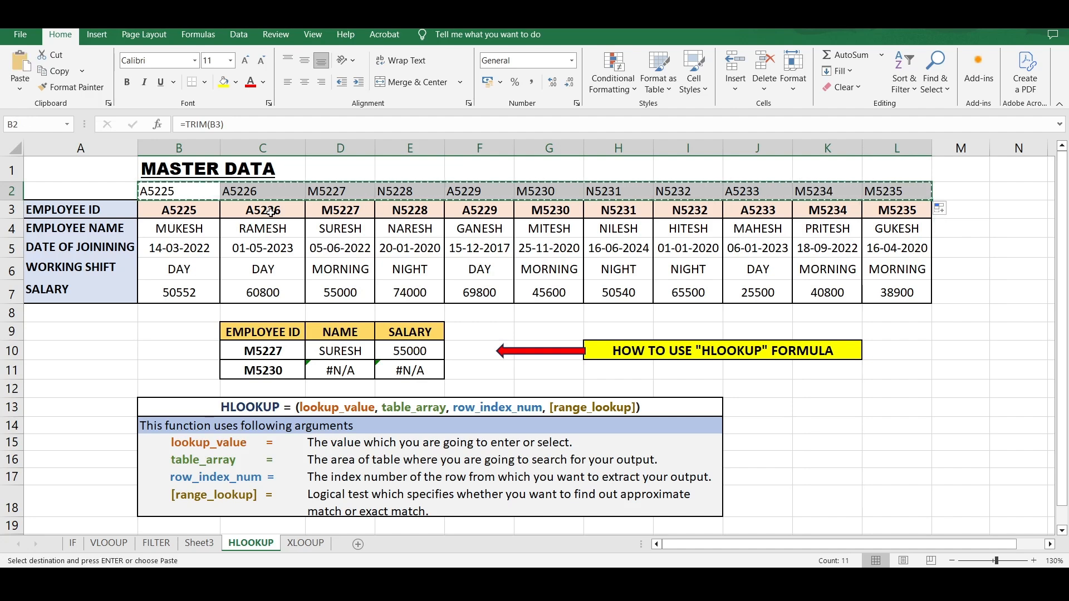
click(202, 211)
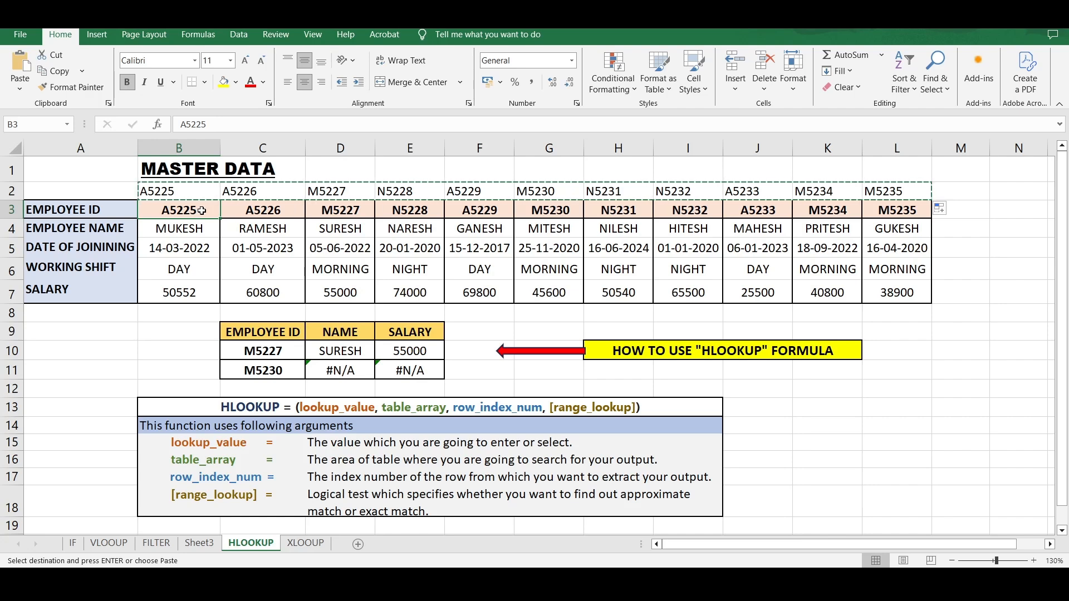
right_click(202, 211)
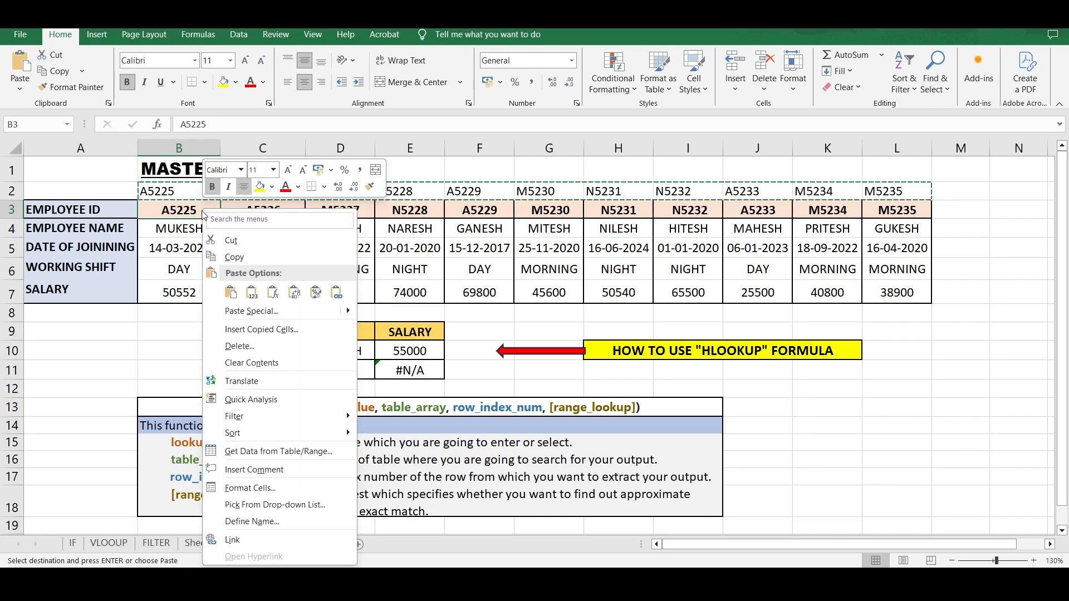
click(253, 295)
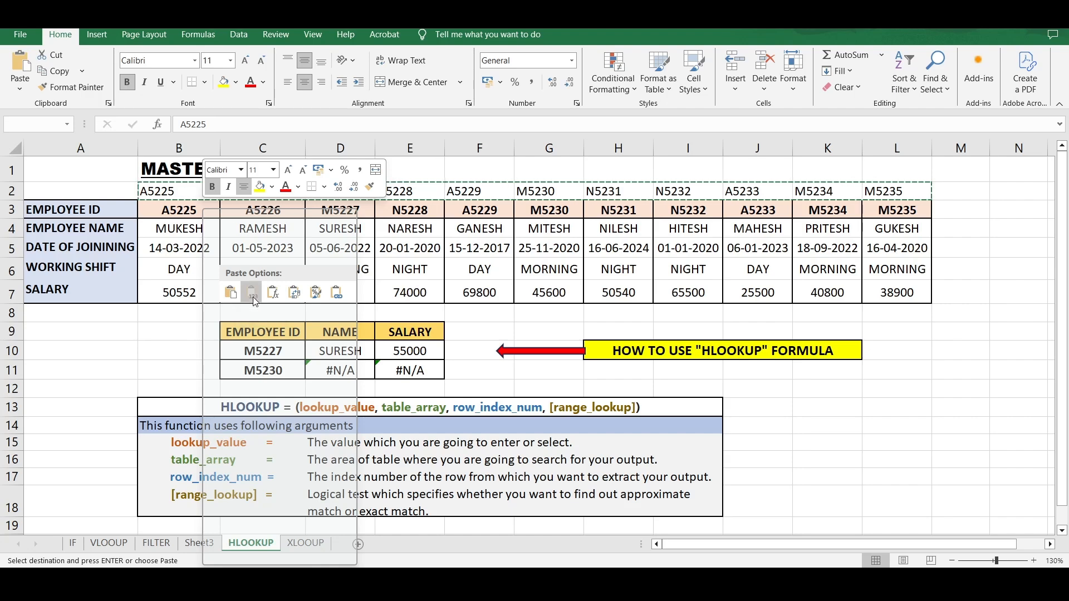
click(253, 295)
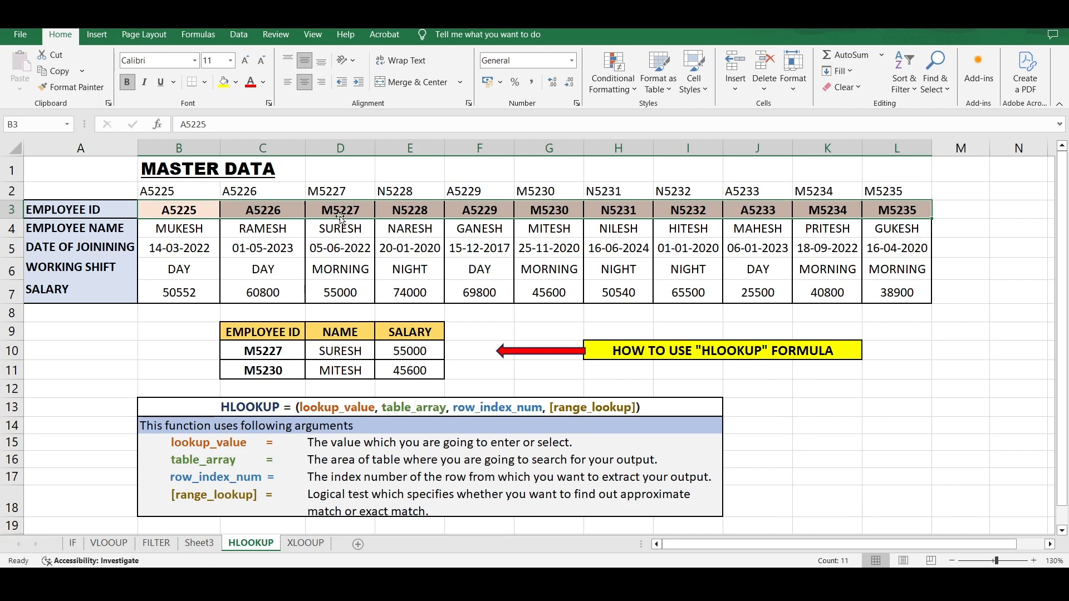
- Clear the TRIM helper formulas from B2:L2 and check the name and salary lookups in D11:E11
click(157, 189)
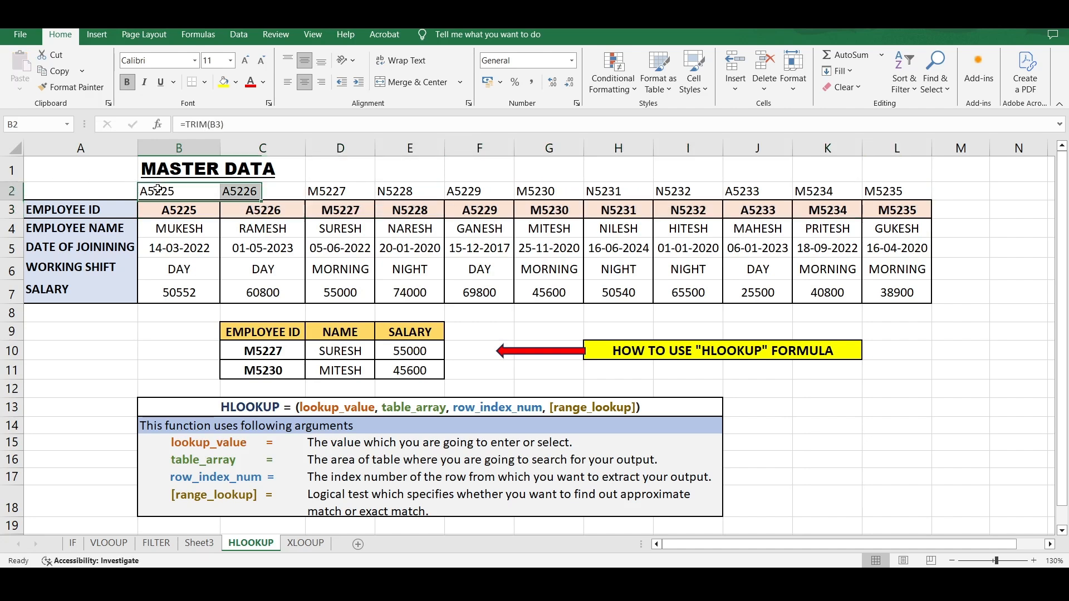
drag(157, 189, 885, 196)
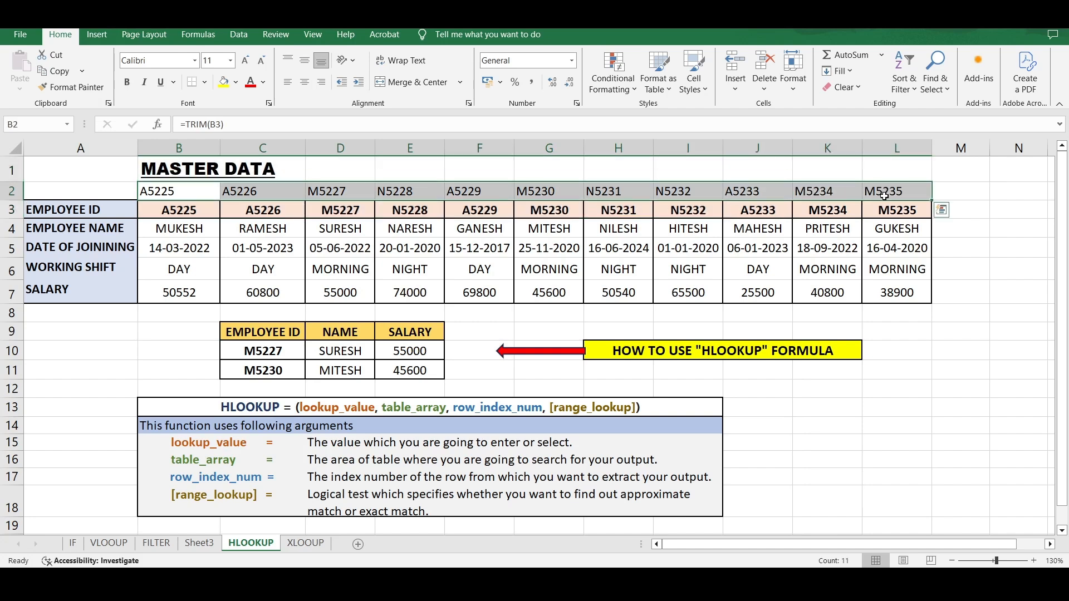
key(Delete)
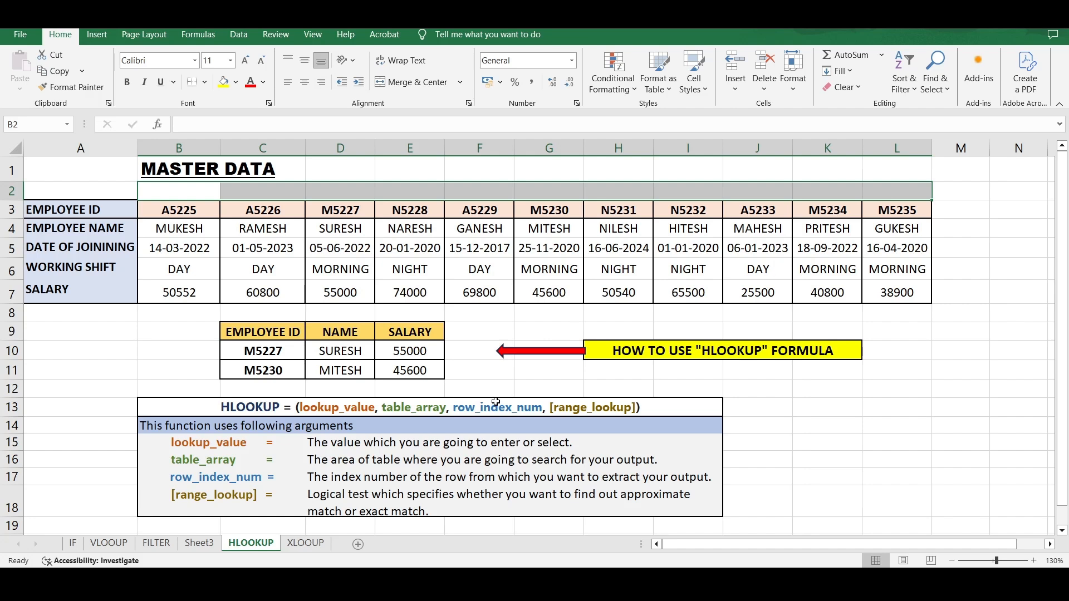
drag(338, 371, 415, 367)
click(516, 372)
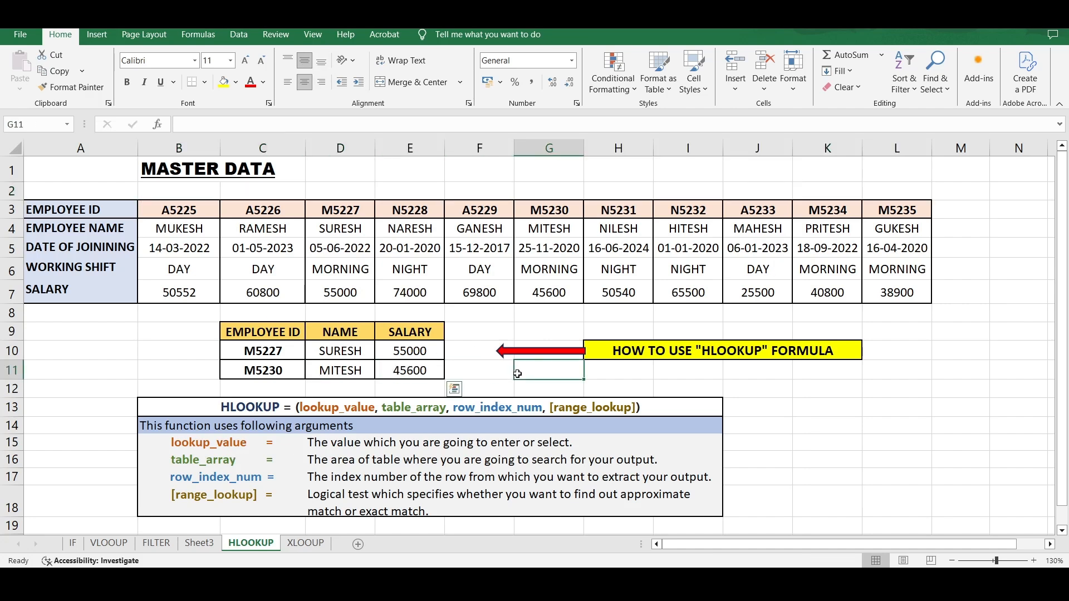
click(816, 401)
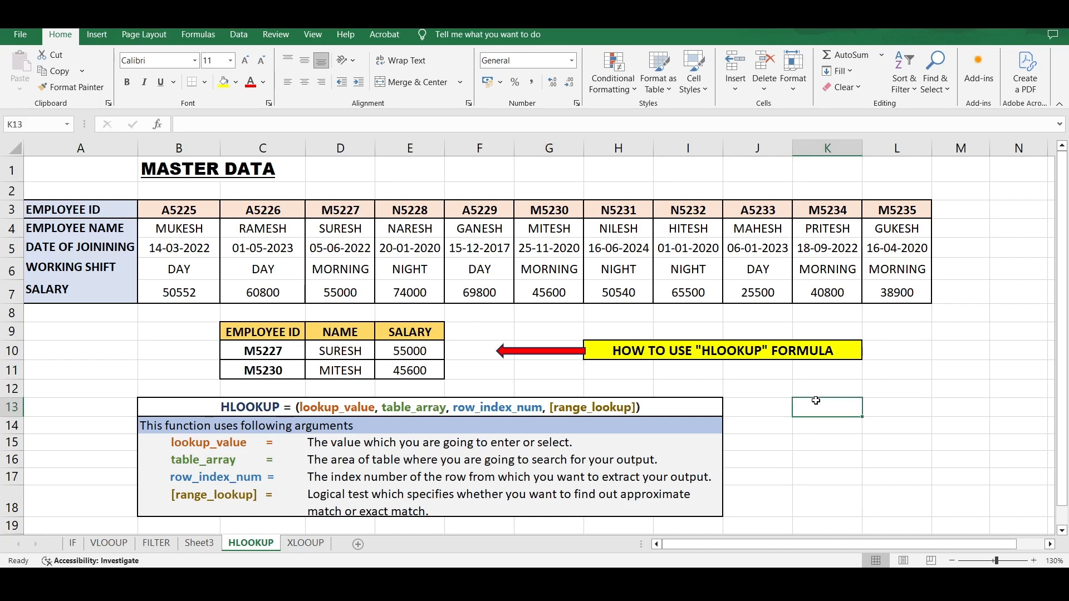